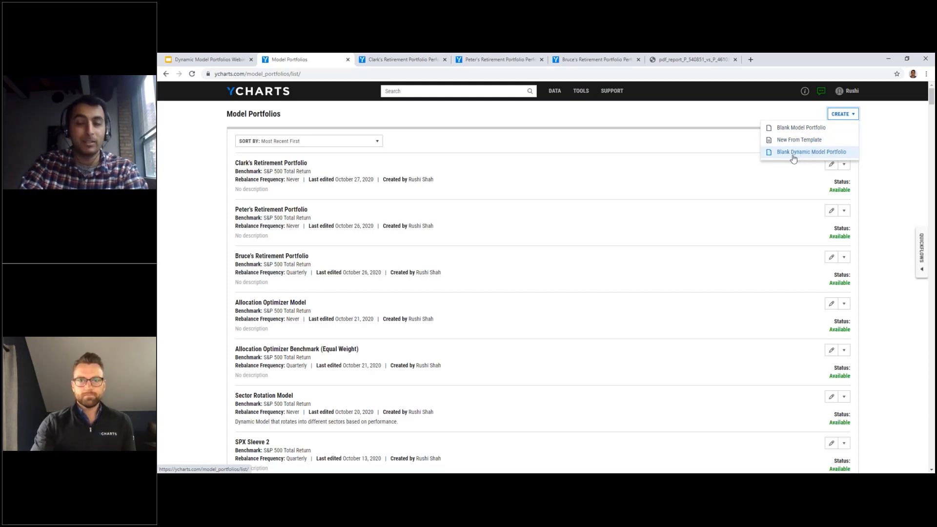
# Step: Choose Blank Dynamic Model Portfolio from the Create dropdown
pyautogui.click(812, 152)
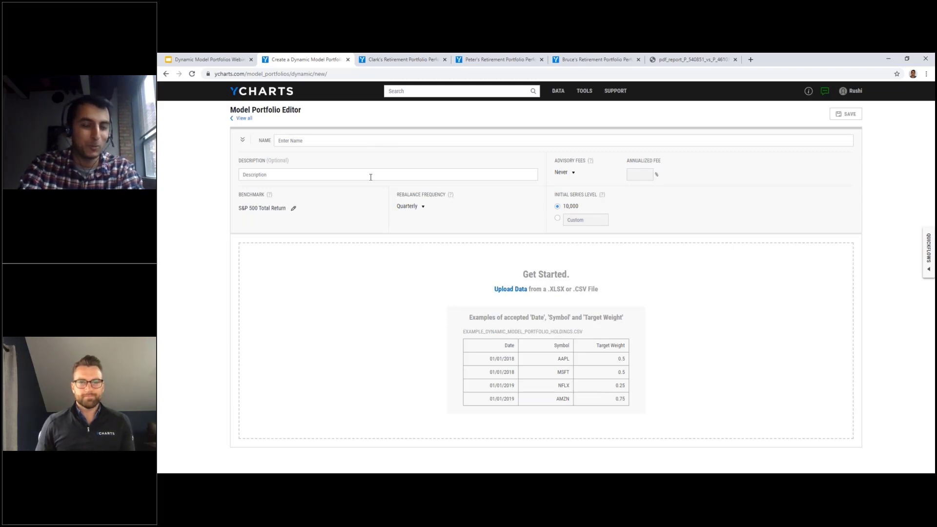
# Step: Name the portfolio 'Clark's Retirement Portfolio', open Upload Data, and bring up the Clark's Portfolio workbook
pyautogui.click(380, 140)
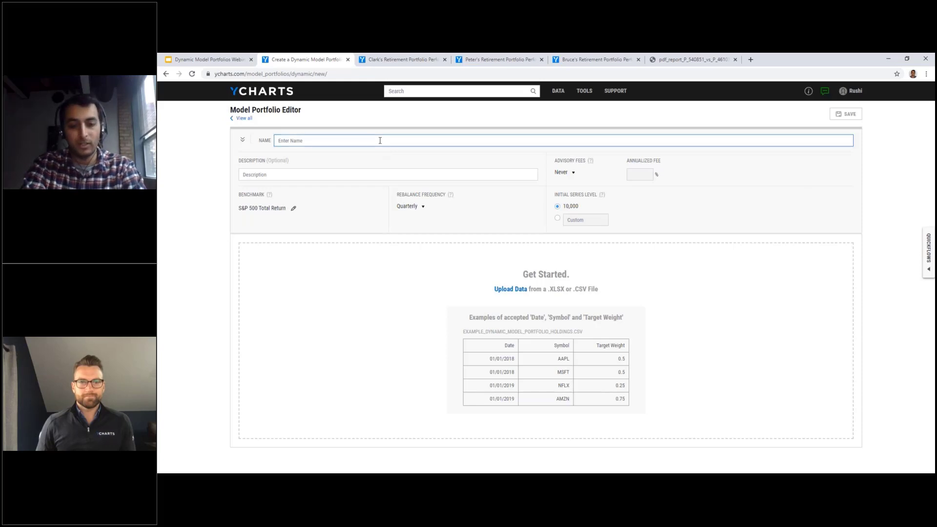
pyautogui.write("Clark's ")
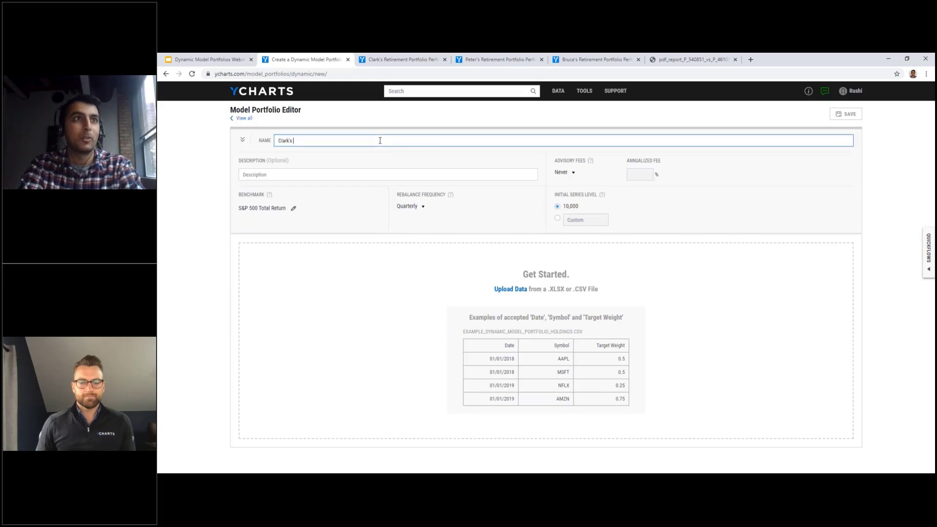
pyautogui.write('Retirement Portfolio')
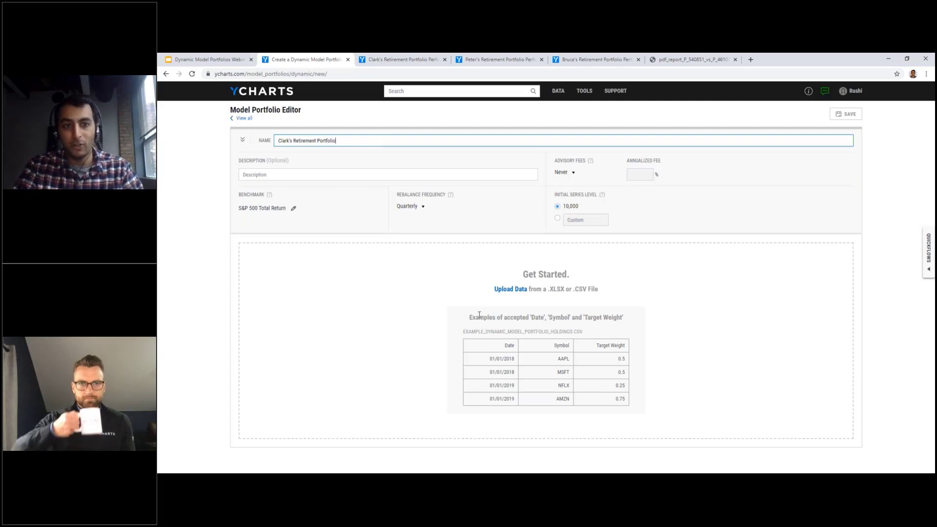
pyautogui.click(510, 289)
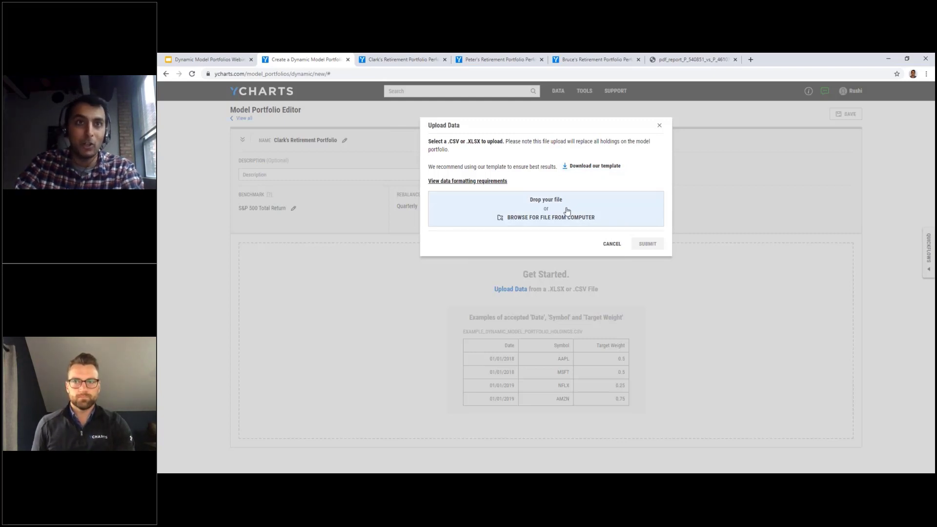
pyautogui.click(345, 481)
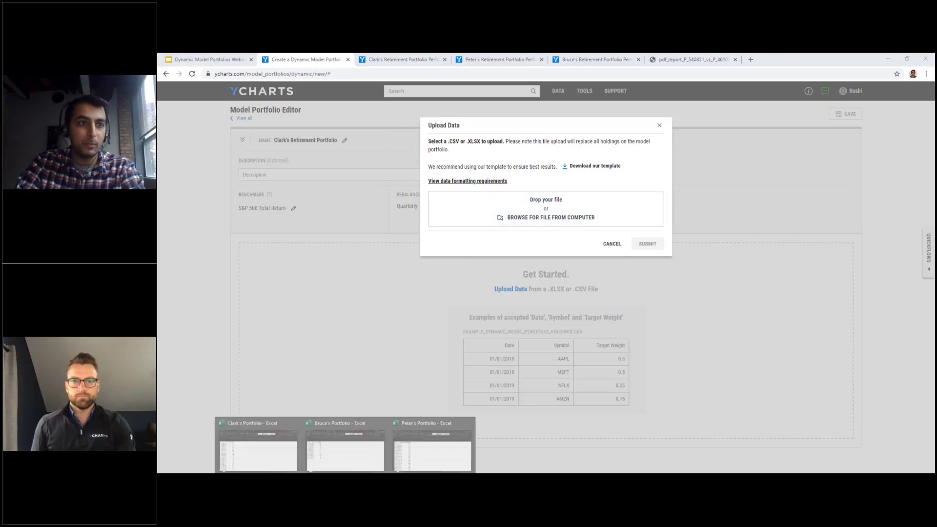
pyautogui.click(285, 444)
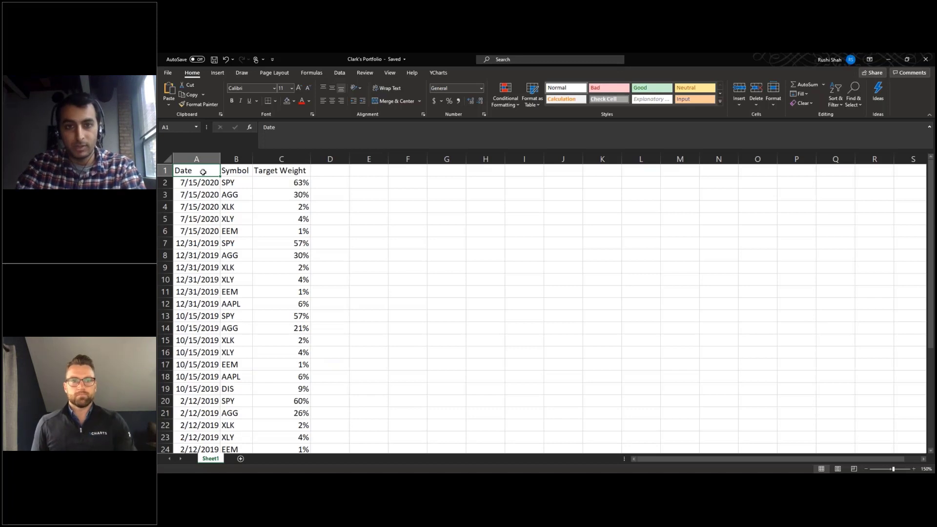
pyautogui.press('Right')
pyautogui.press('Right')
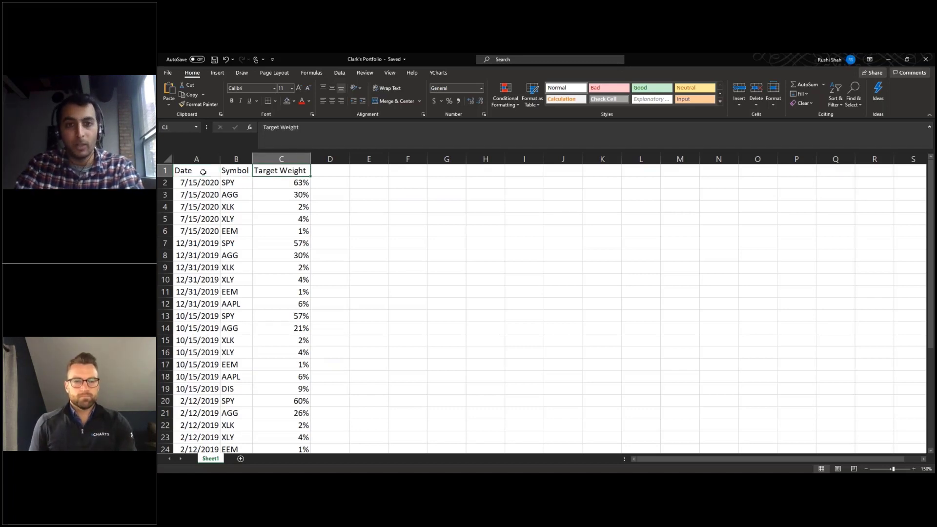
pyautogui.press('Left')
pyautogui.press('Left')
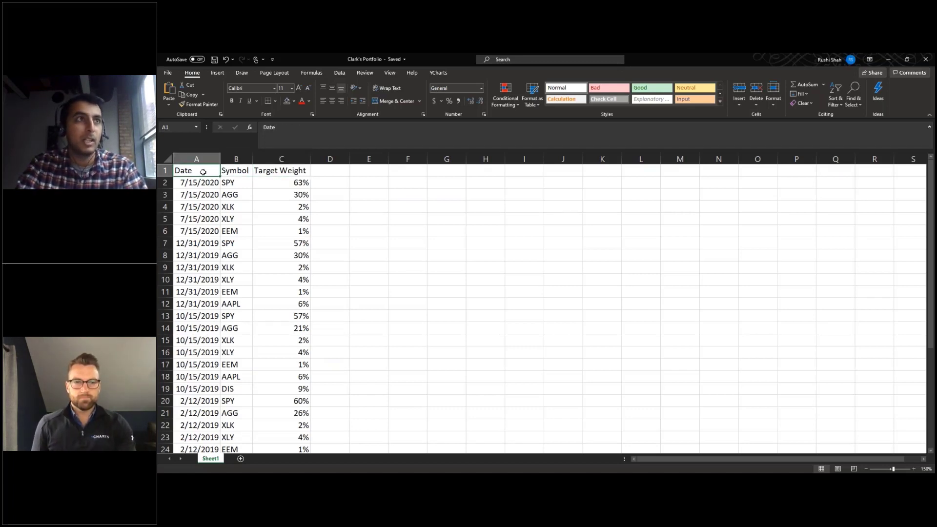
pyautogui.press('Down')
pyautogui.press('Down')
pyautogui.press('Down')
pyautogui.press('Down')
pyautogui.press('Down')
pyautogui.press('Down')
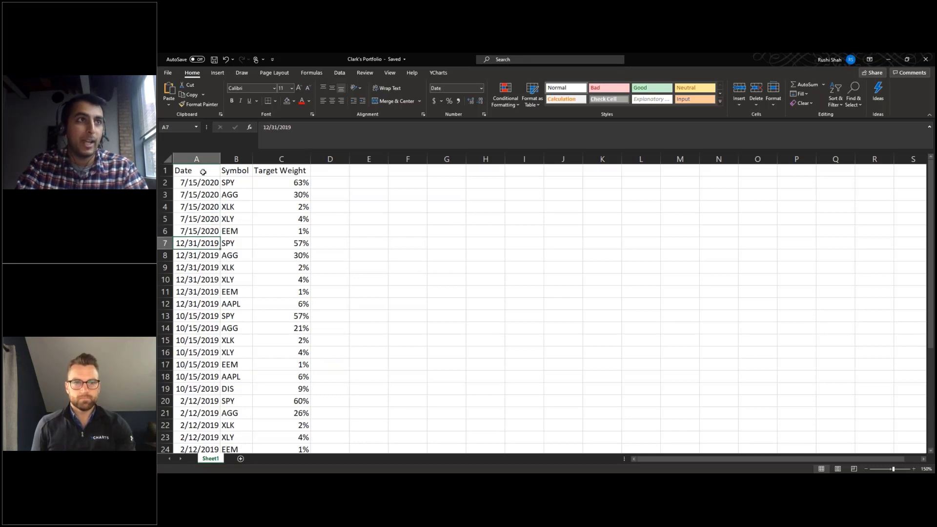
pyautogui.press('Down')
pyautogui.press('Up')
pyautogui.press('Up')
pyautogui.press('Up')
pyautogui.press('Up')
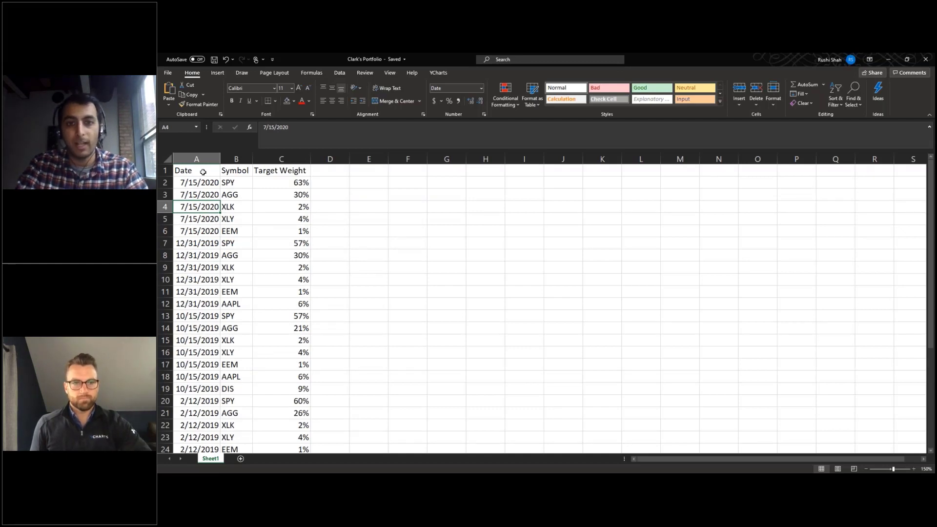
pyautogui.press('Up')
pyautogui.press('Right')
pyautogui.press('Up')
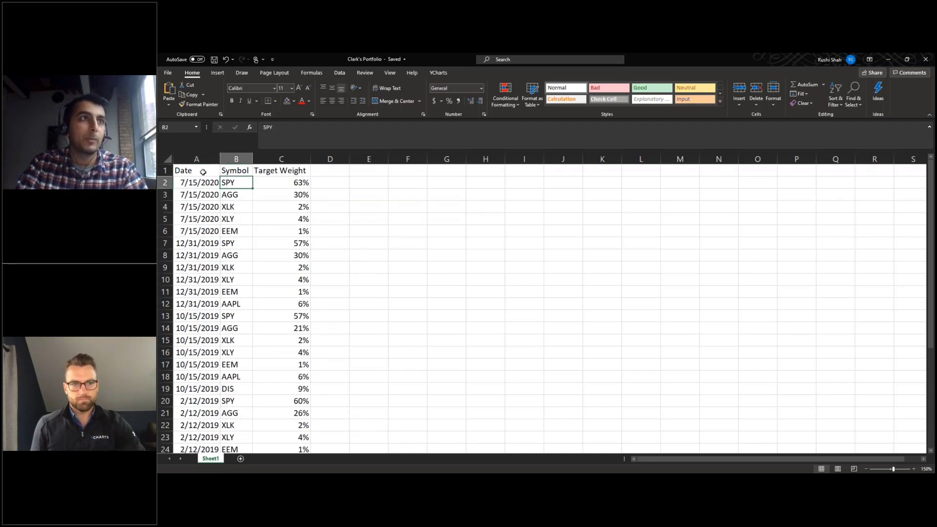
pyautogui.press('Down')
pyautogui.press('Down')
pyautogui.press('Down')
pyautogui.press('Down')
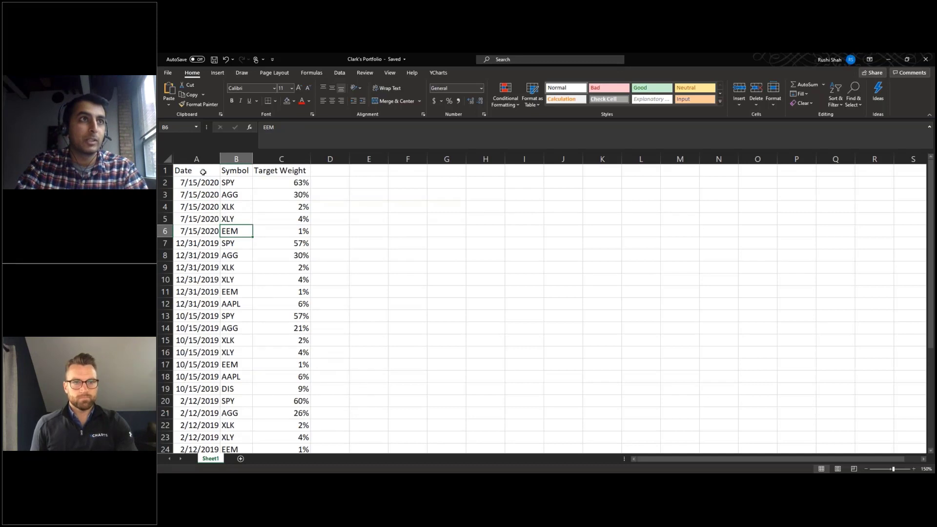
pyautogui.press('Right')
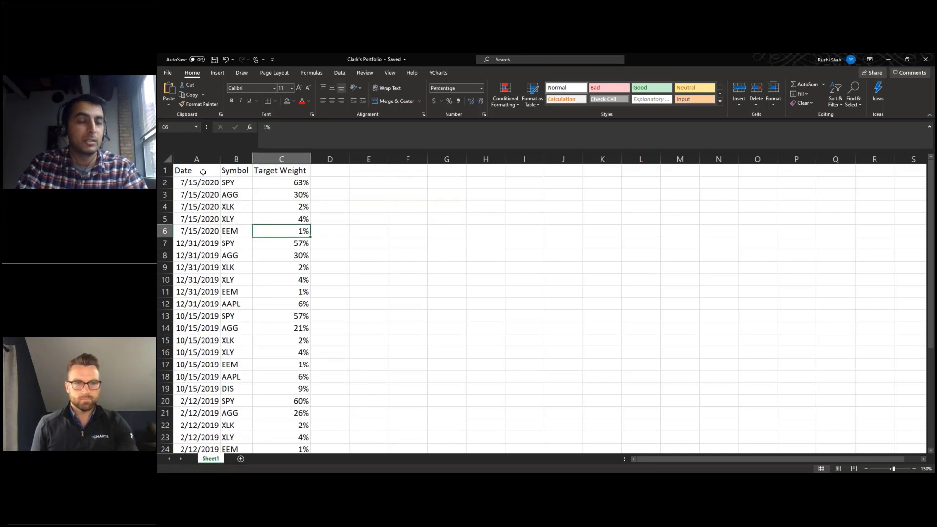
pyautogui.press('Left')
pyautogui.press('Down')
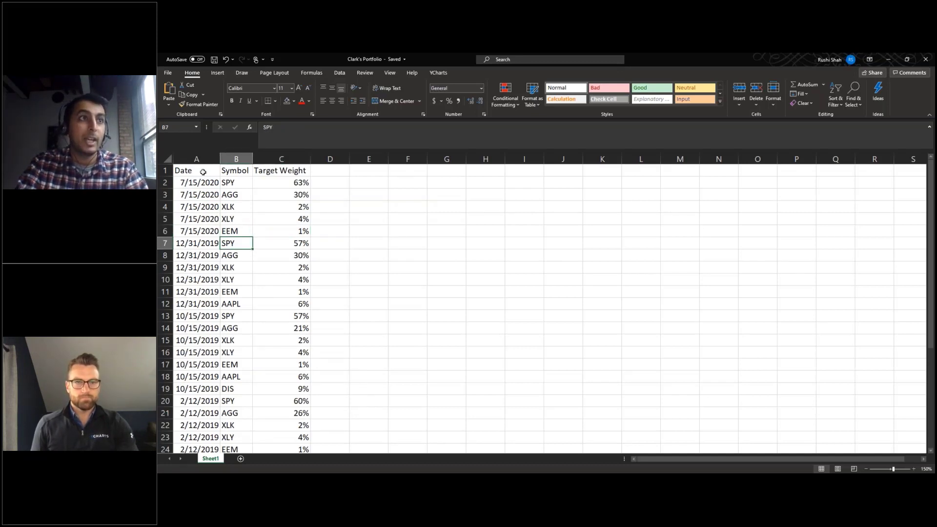
pyautogui.press('Left')
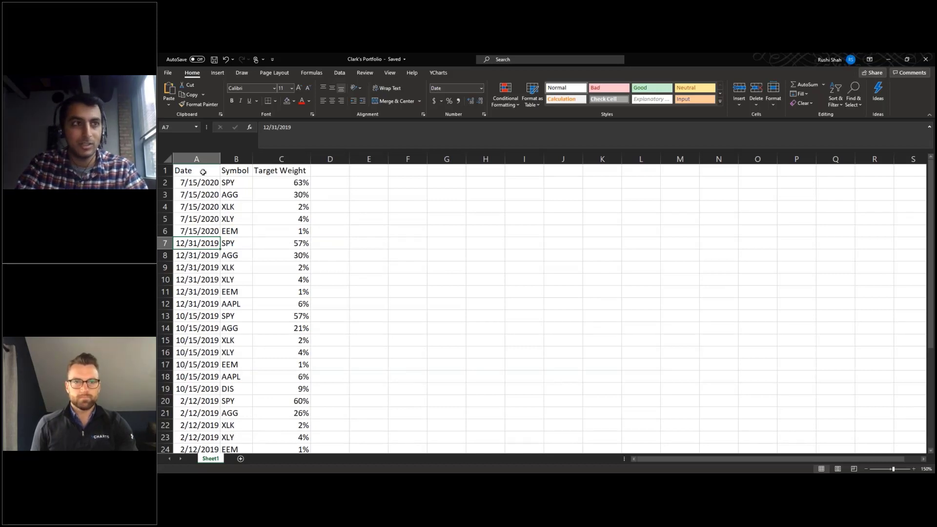
pyautogui.press('Down')
pyautogui.press('Down')
pyautogui.press('Down')
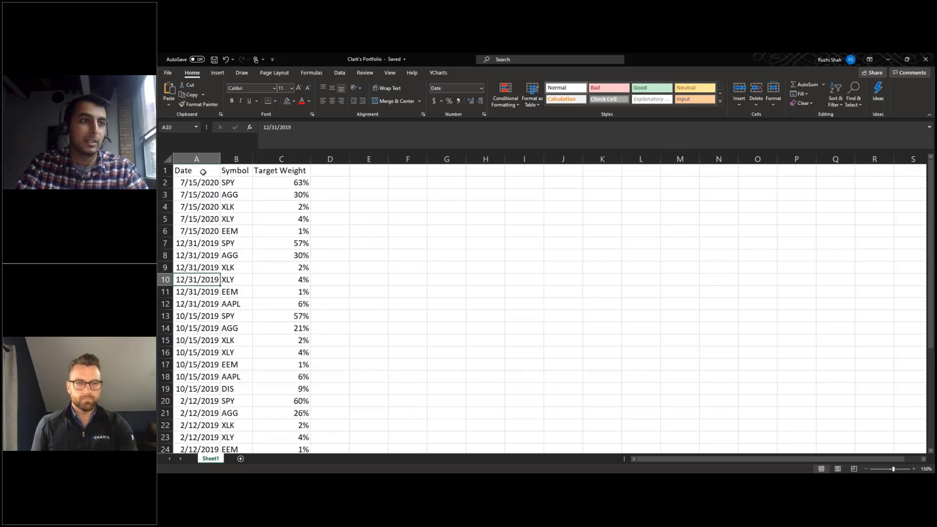
pyautogui.press('Down')
pyautogui.press('Down')
pyautogui.press('Down')
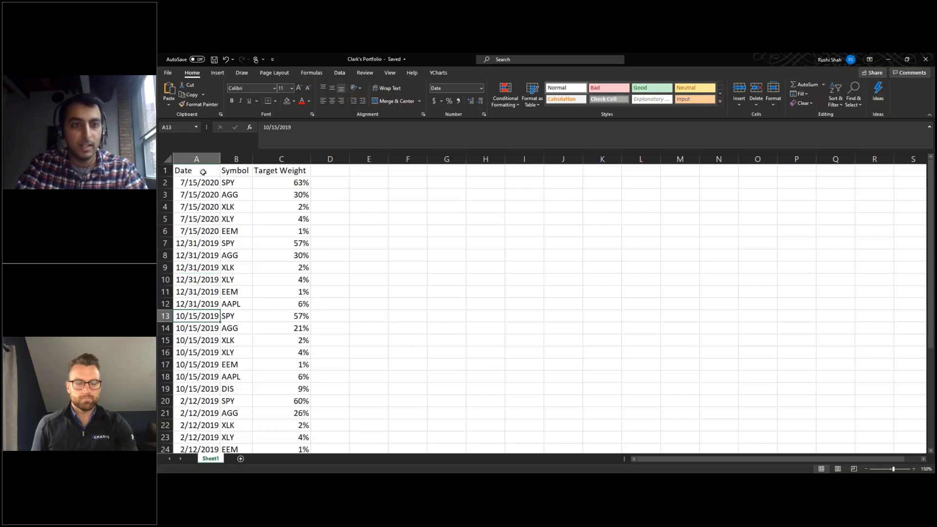
pyautogui.press('Down')
pyautogui.press('Down')
pyautogui.press('Down')
pyautogui.press('Down')
pyautogui.press('Down')
pyautogui.press('Down')
pyautogui.press('Down')
pyautogui.press('Down')
pyautogui.press('Down')
pyautogui.press('Down')
pyautogui.press('Down')
pyautogui.press('Down')
pyautogui.press('Down')
pyautogui.press('Down')
pyautogui.press('Down')
pyautogui.press('Down')
pyautogui.press('Down')
pyautogui.press('Down')
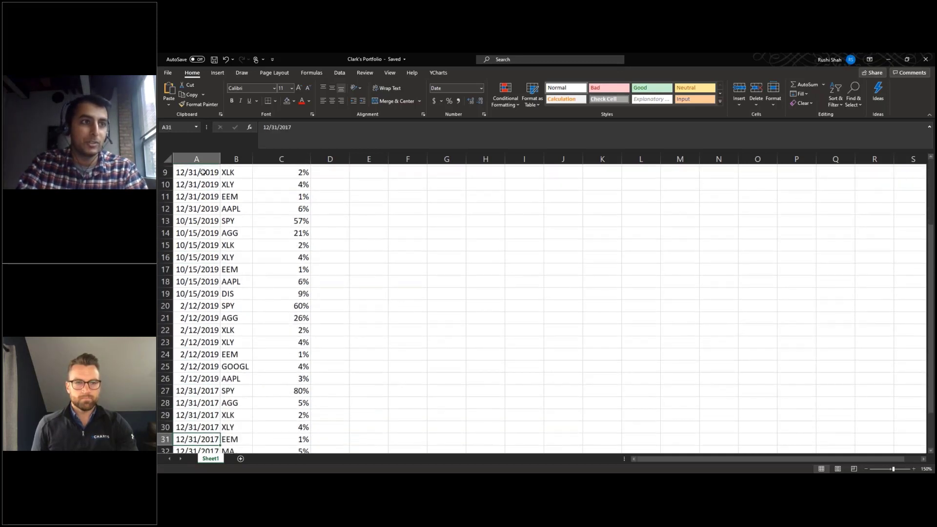
pyautogui.press('Down')
pyautogui.press('Down')
pyautogui.press('Down')
pyautogui.press('Down')
pyautogui.press('Down')
pyautogui.press('Up')
pyautogui.press('Up')
pyautogui.press('Up')
pyautogui.press('Up')
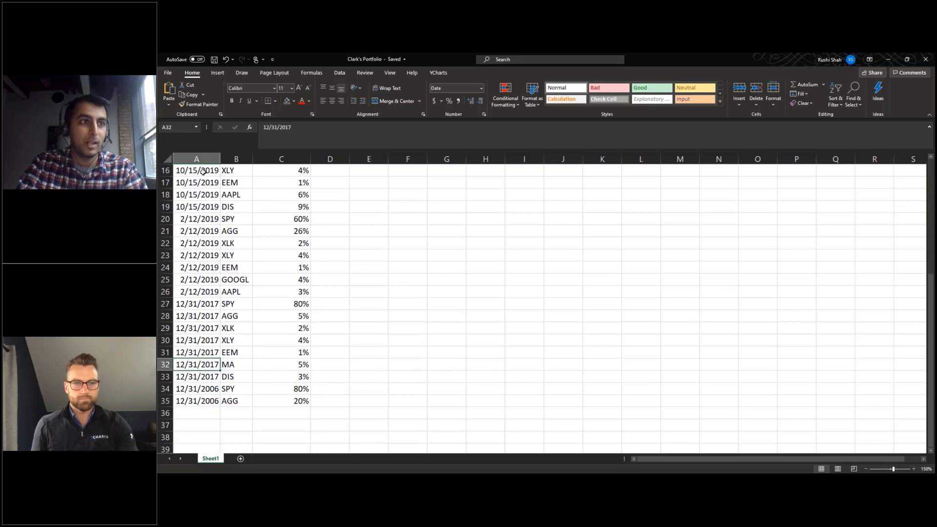
pyautogui.press('Up')
pyautogui.press('Up')
pyautogui.press('Up')
pyautogui.press('Up')
pyautogui.press('Up')
pyautogui.press('Up')
pyautogui.press('Up')
pyautogui.press('Up')
pyautogui.press('Up')
pyautogui.press('Up')
pyautogui.press('Up')
pyautogui.press('Up')
pyautogui.press('Up')
pyautogui.press('Up')
pyautogui.press('Up')
pyautogui.press('Up')
pyautogui.press('Up')
pyautogui.press('Up')
pyautogui.press('Up')
pyautogui.press('Up')
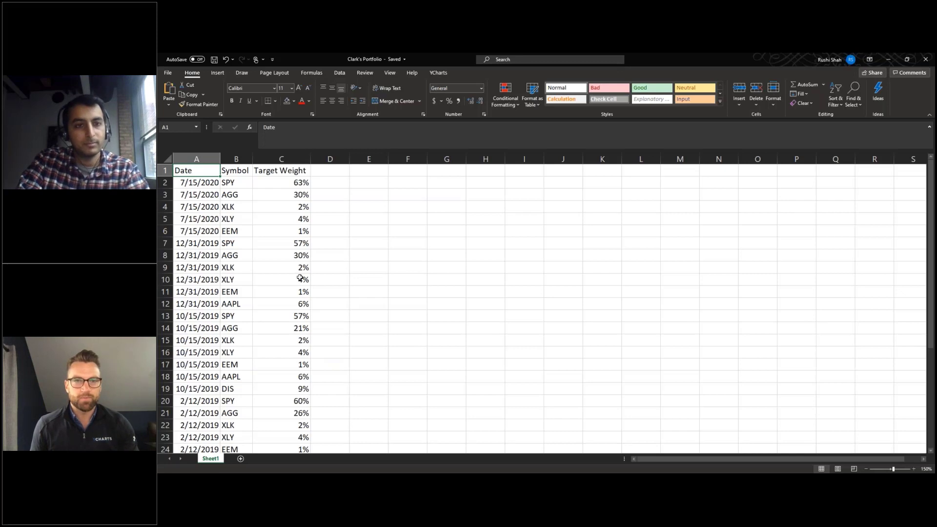
# Step: Review the Clark's Portfolio sheet: the 7/15/2020 date, AGG's 30% weight and the C2:C6 target weights
pyautogui.click(199, 195)
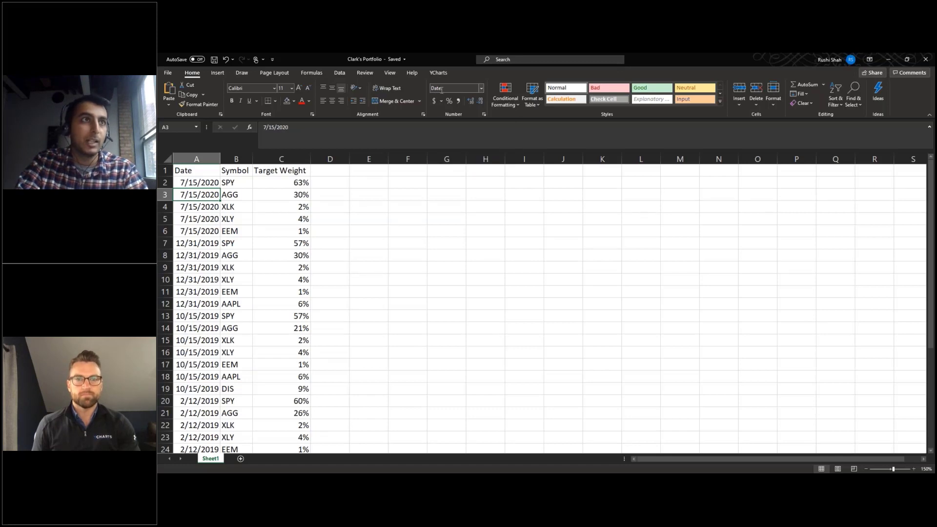
pyautogui.click(278, 195)
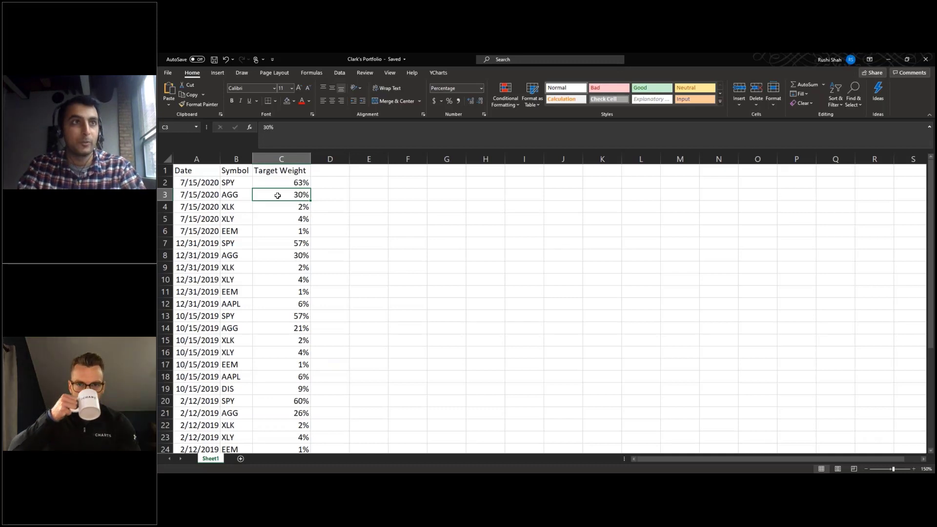
pyautogui.press('Left')
pyautogui.press('Right')
pyautogui.press('Up')
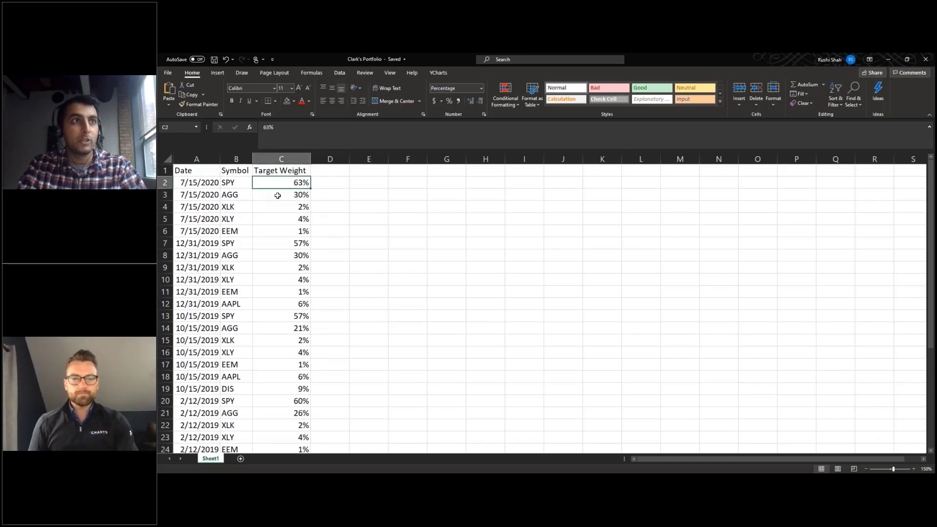
pyautogui.hotkey('shift', 'Down')
pyautogui.hotkey('shift', 'Down')
pyautogui.hotkey('shift', 'Down')
pyautogui.hotkey('shift', 'Down')
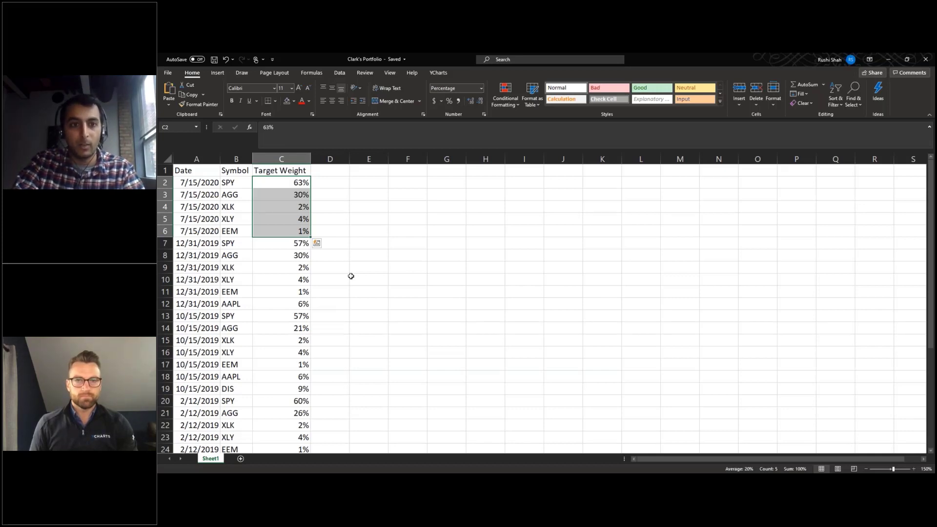
# Step: Check the 12/31/2019 AGG weight, then return to YCharts' Upload Data dialog in Chrome
pyautogui.click(351, 276)
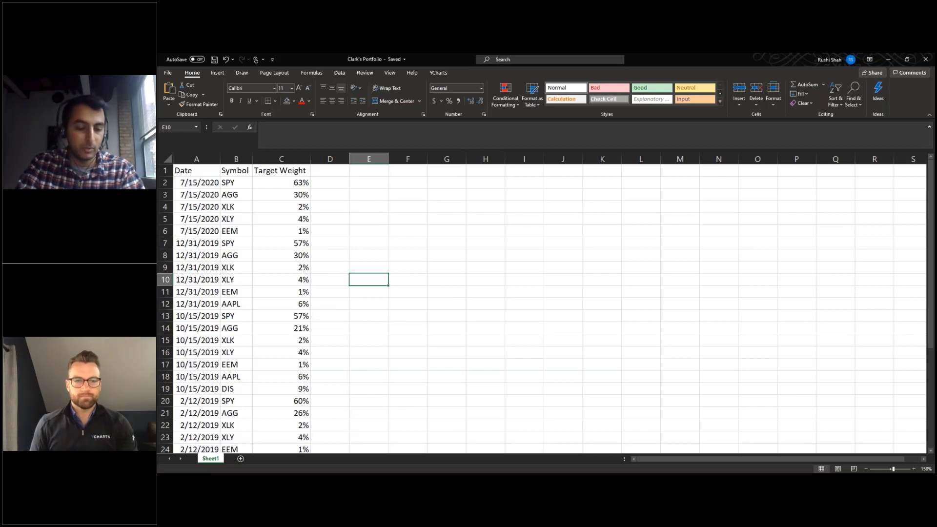
pyautogui.press('Left')
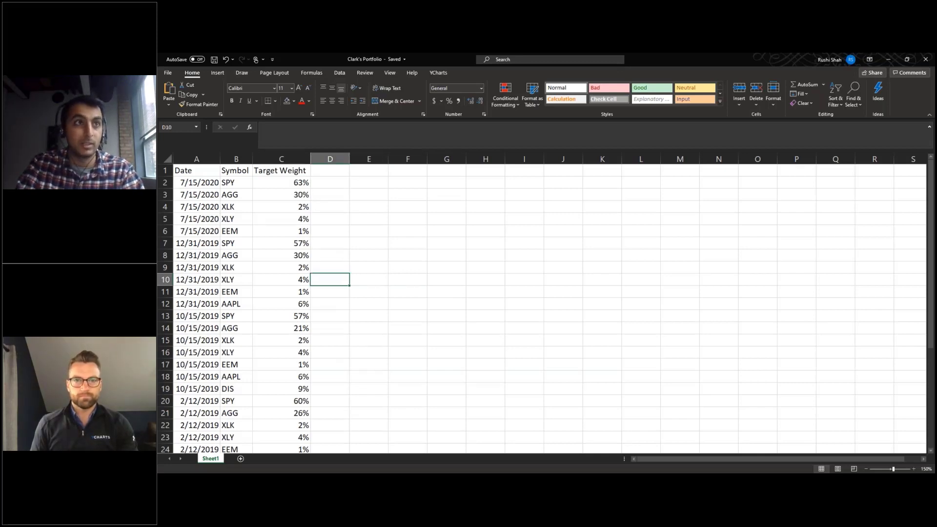
pyautogui.press('Up')
pyautogui.press('Up')
pyautogui.press('Left')
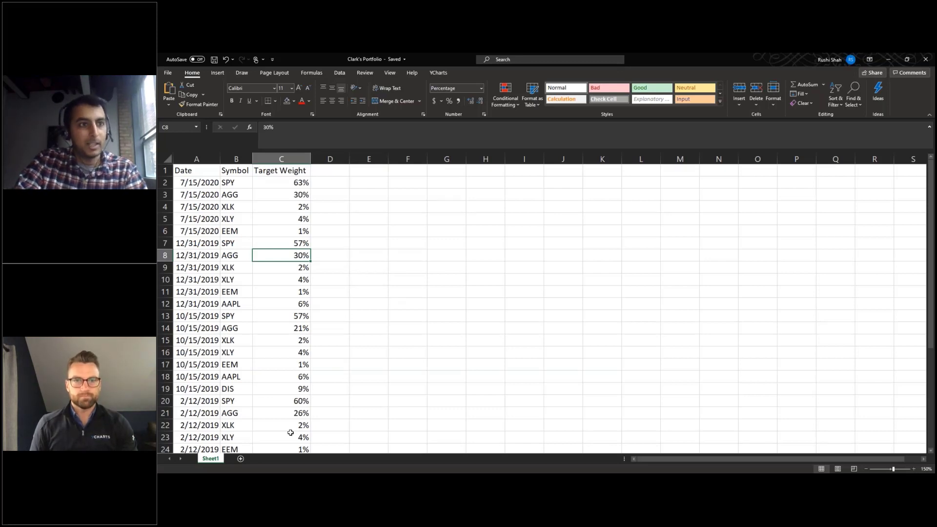
pyautogui.click(198, 174)
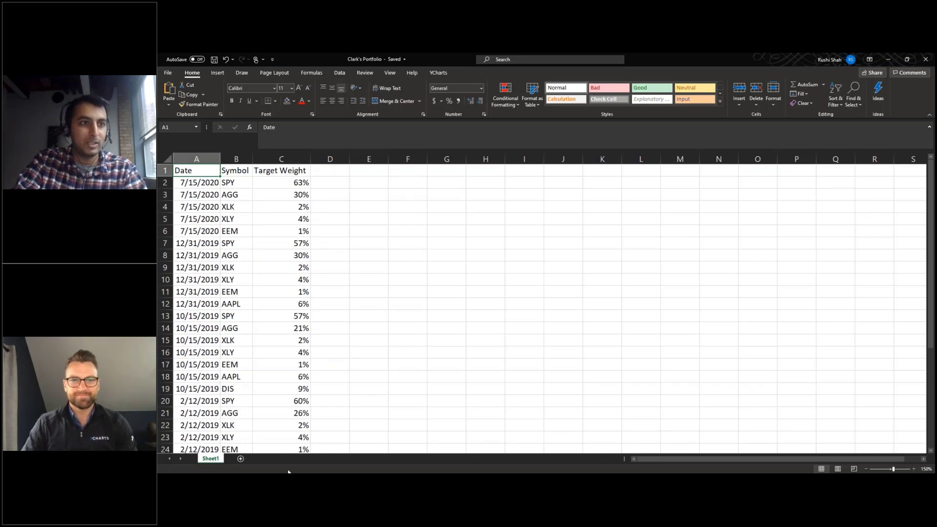
pyautogui.moveTo(285, 488)
pyautogui.click(285, 444)
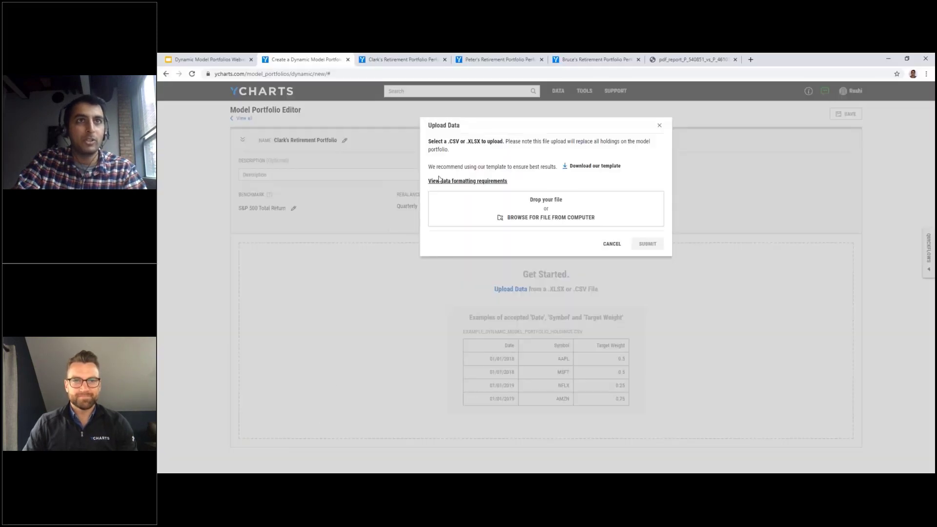
# Step: Upload Clark's Portfolio.xlsx through Browse for File and submit it as the portfolio's holdings
pyautogui.click(547, 210)
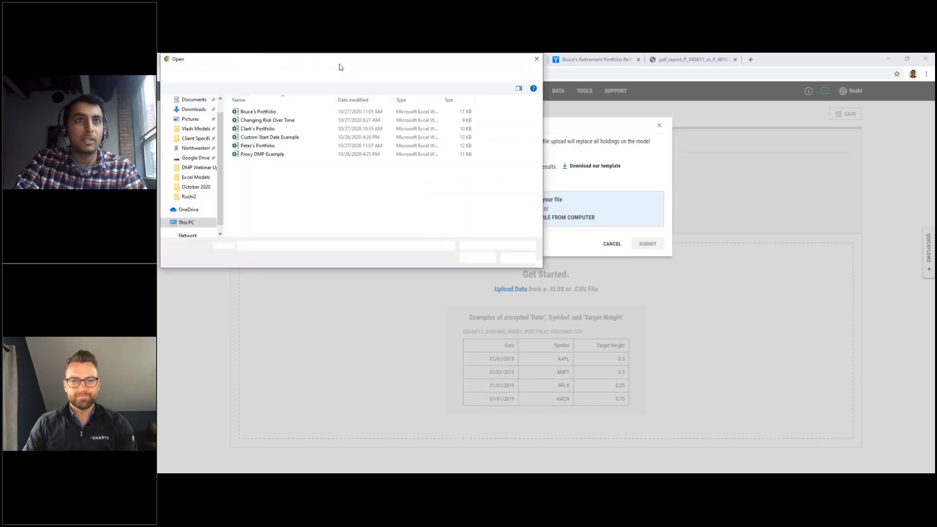
pyautogui.click(260, 129)
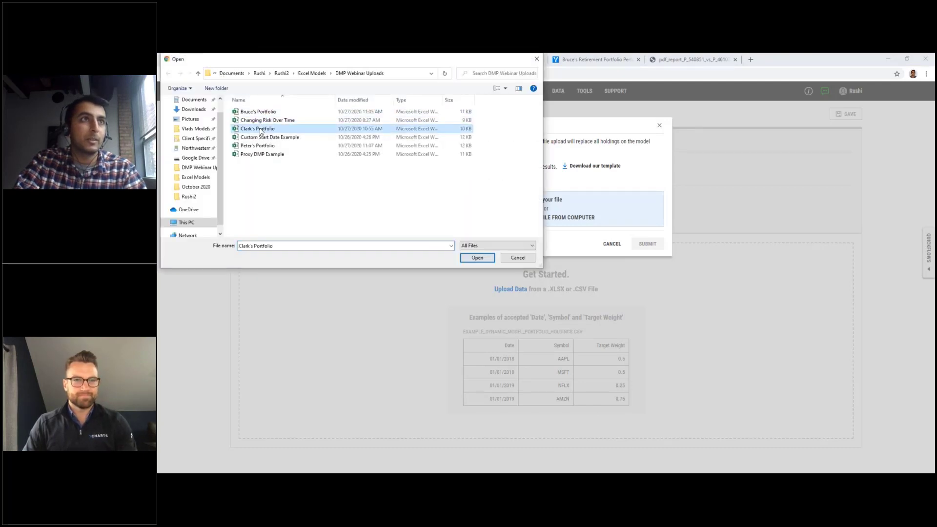
pyautogui.click(480, 259)
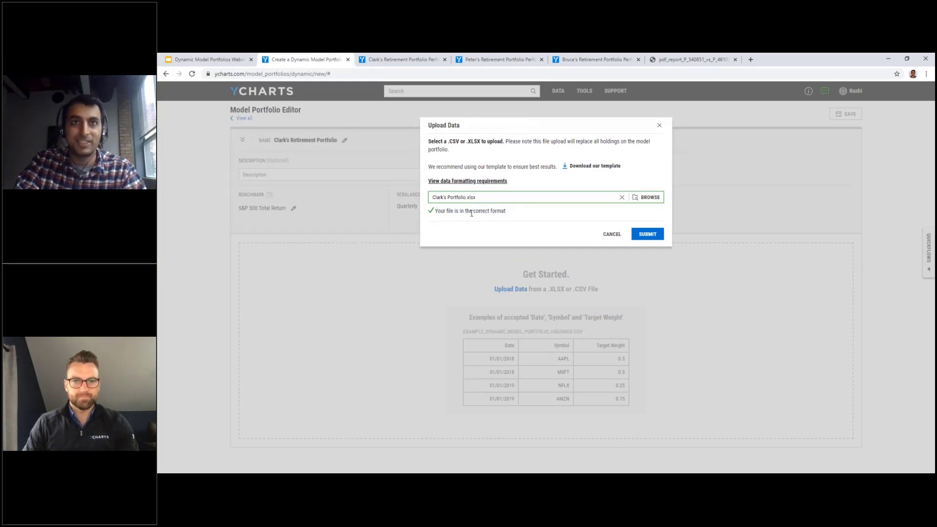
pyautogui.click(648, 237)
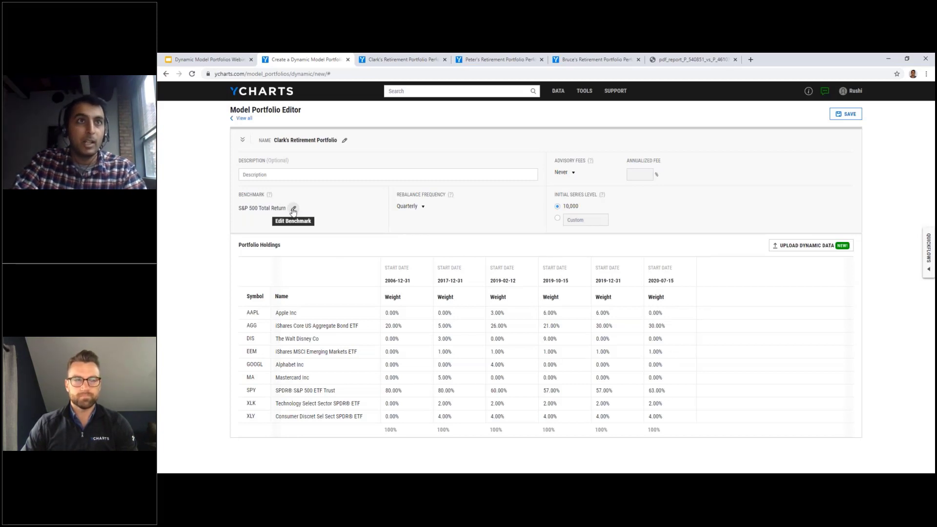
# Step: Change the rebalance frequency from Quarterly to Never
pyautogui.click(410, 207)
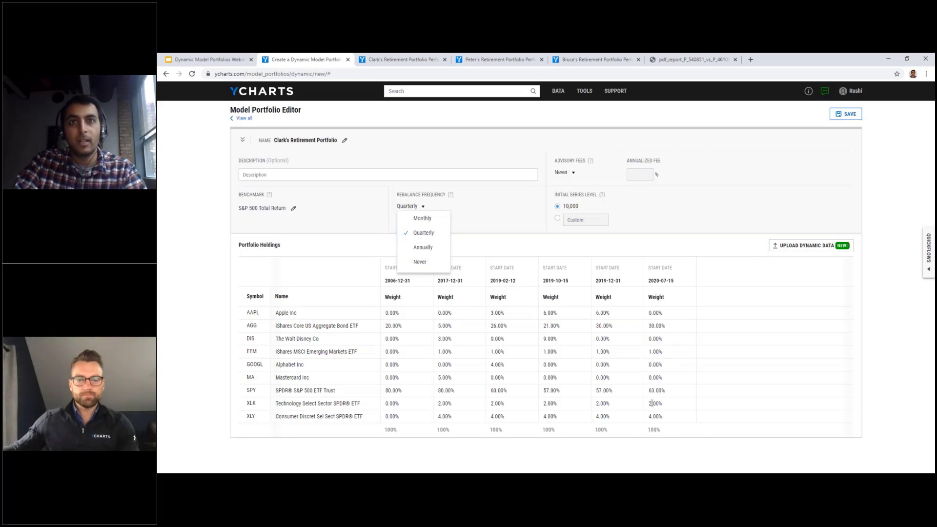
pyautogui.click(416, 263)
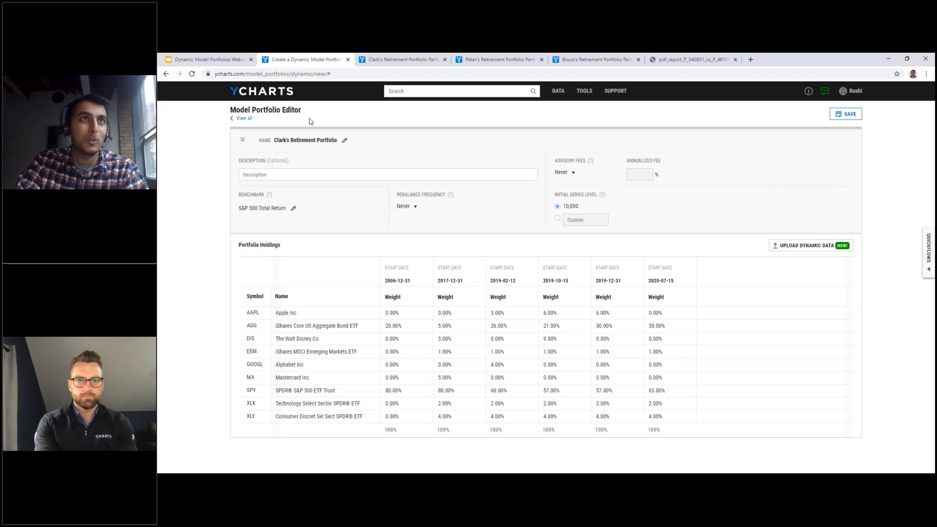
pyautogui.click(409, 61)
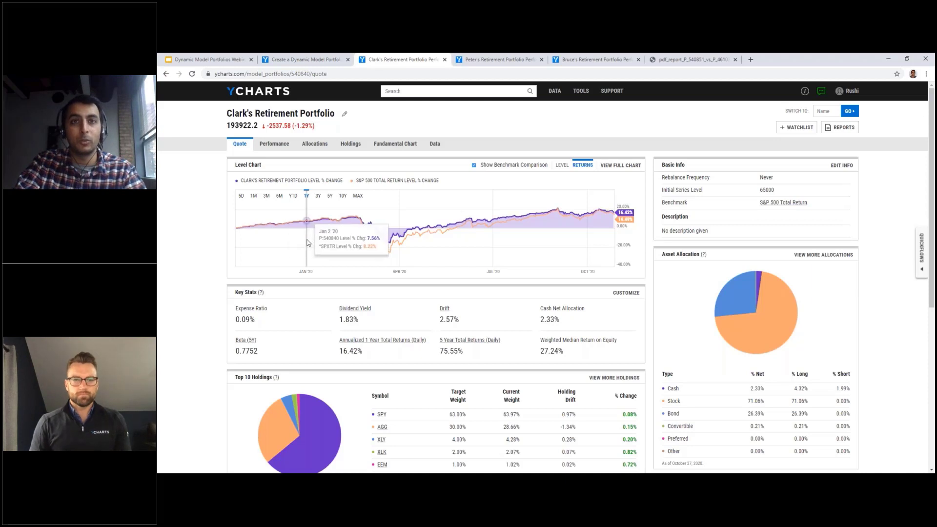
# Step: Scroll through the Quote page's level chart, key stats and asset allocation
pyautogui.scroll(-2, 677, 248)
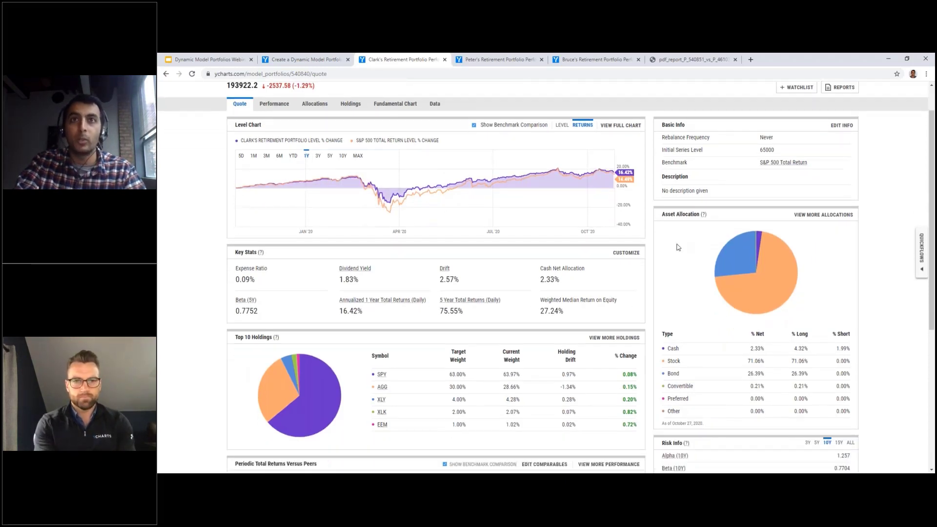
pyautogui.scroll(-1, 677, 247)
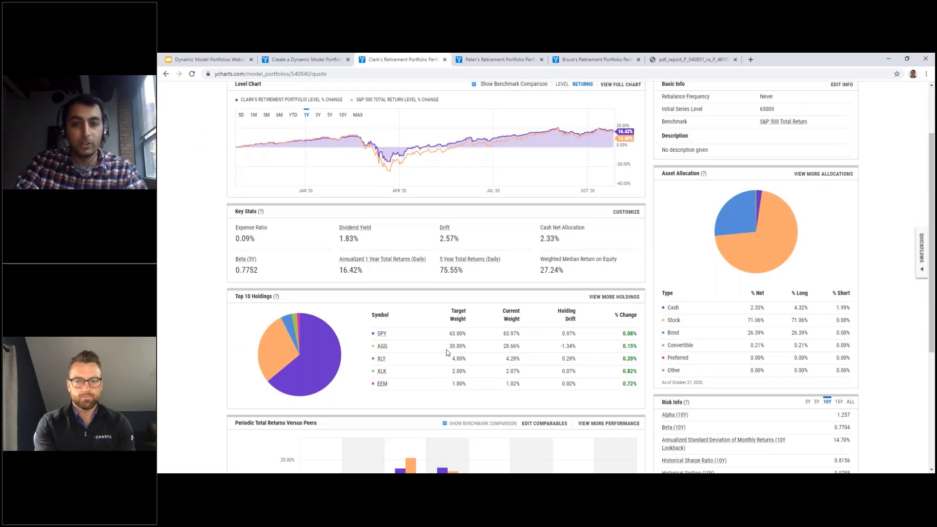
pyautogui.scroll(-1, 447, 352)
pyautogui.scroll(2, 446, 352)
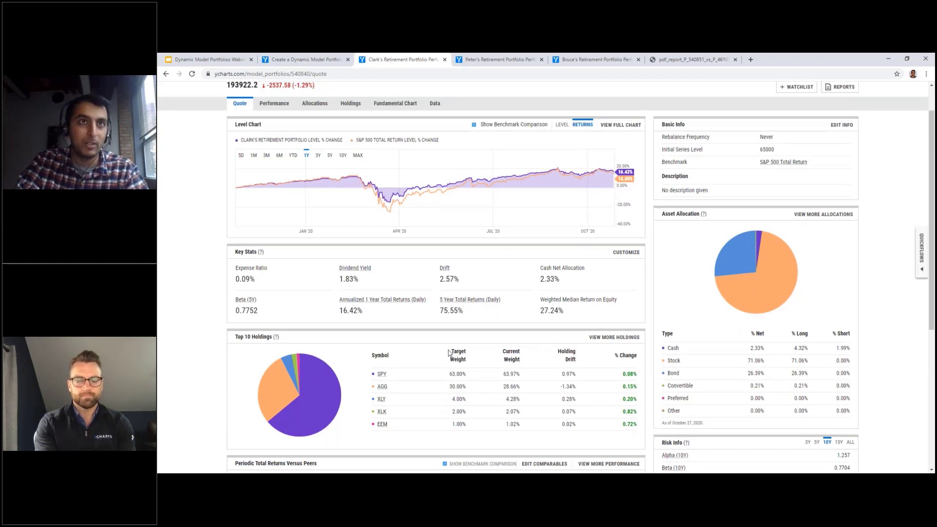
pyautogui.moveTo(388, 207)
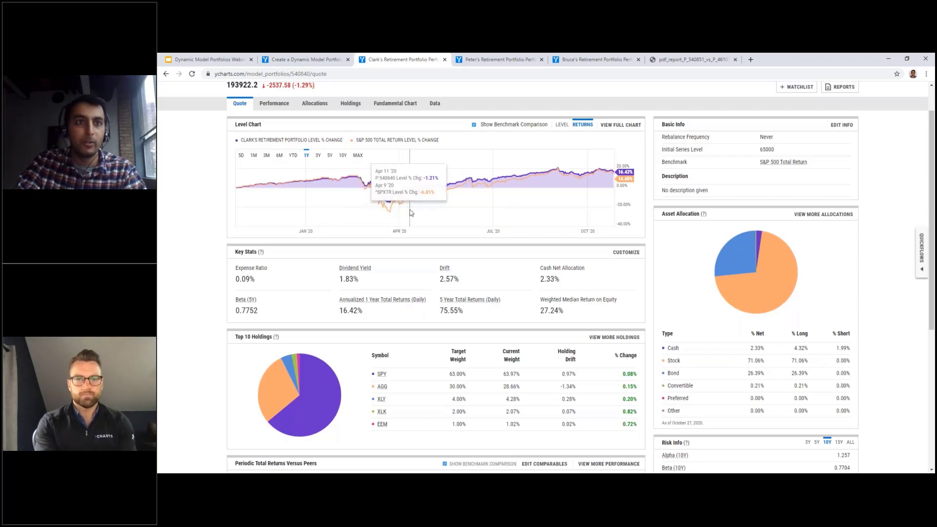
pyautogui.scroll(-4, 409, 211)
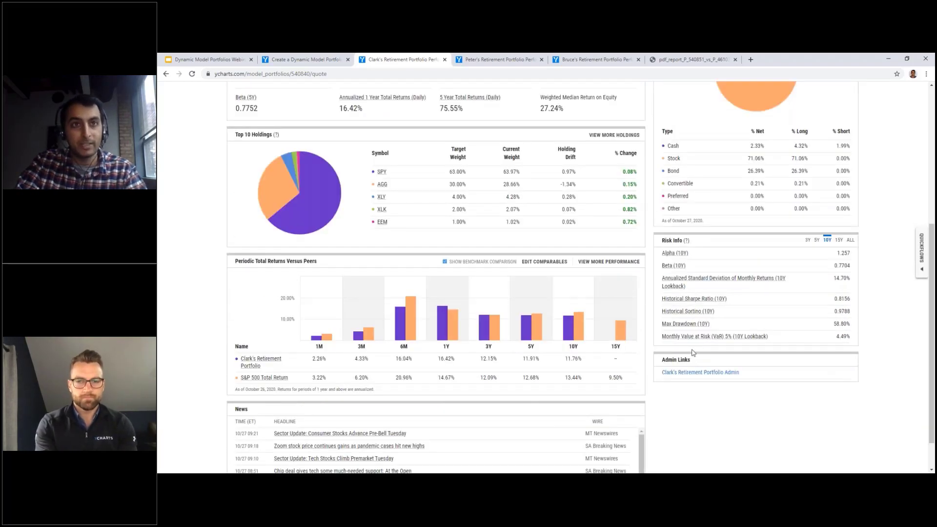
pyautogui.scroll(3, 413, 282)
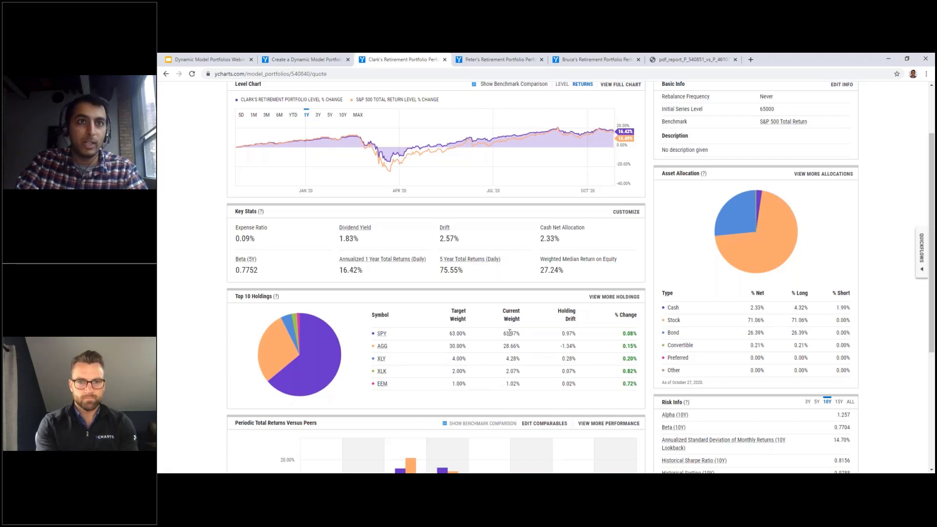
# Step: Highlight the Top 10 Holdings current weights, then go to the Holdings page
pyautogui.moveTo(505, 333); pyautogui.dragTo(516, 374)
pyautogui.click(517, 355)
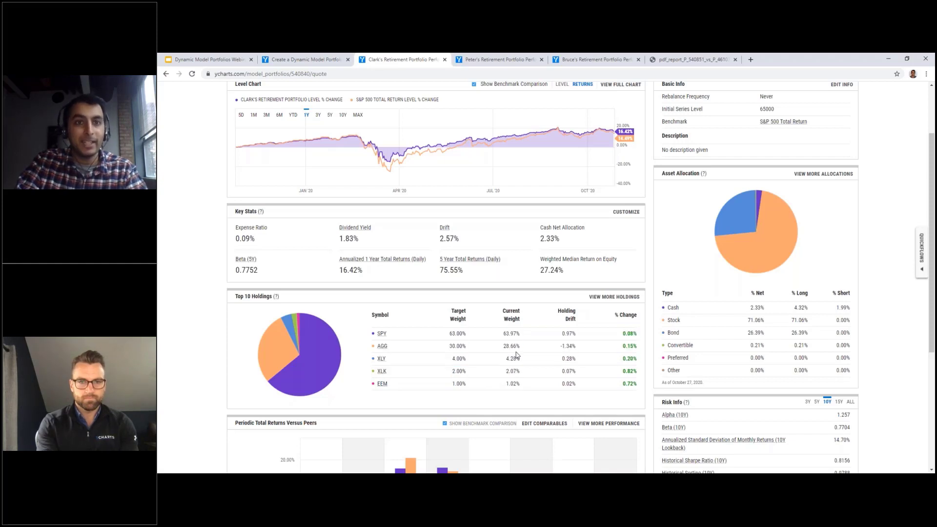
pyautogui.scroll(2, 517, 355)
pyautogui.scroll(-1, 754, 375)
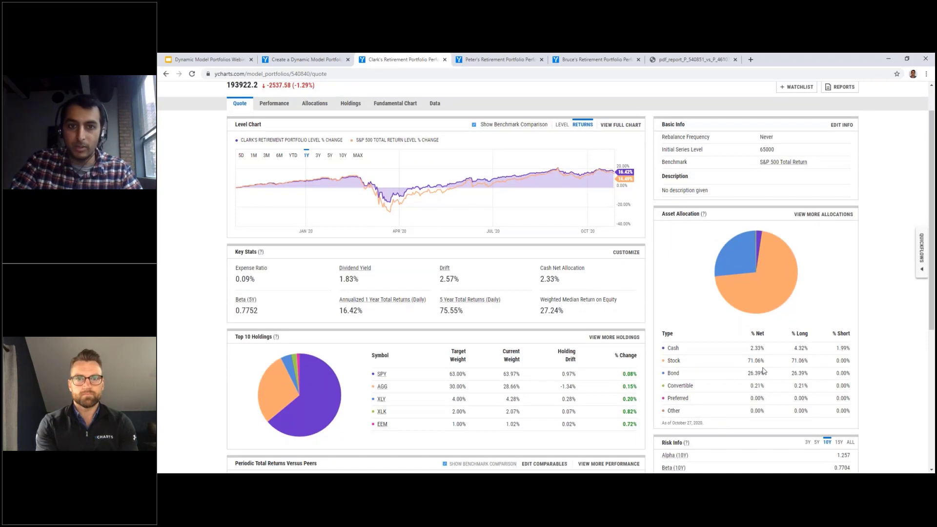
pyautogui.scroll(1, 764, 371)
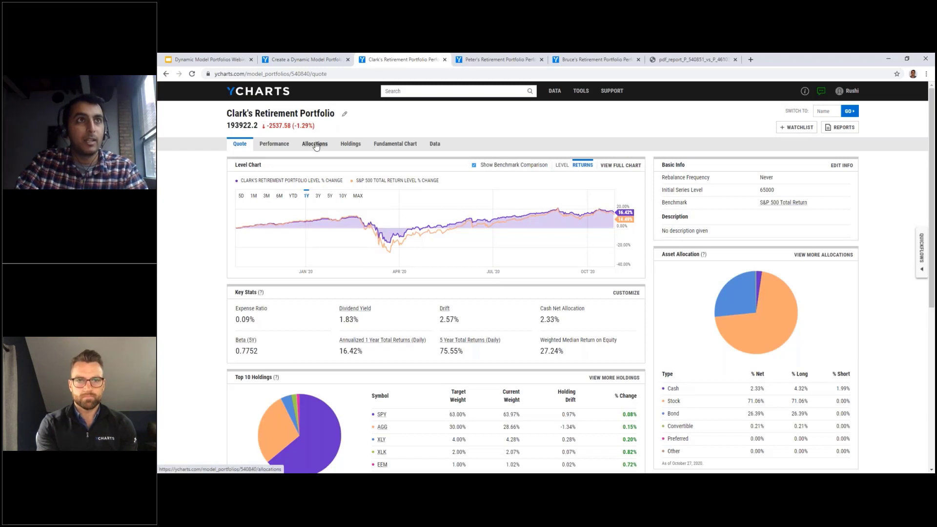
pyautogui.click(352, 146)
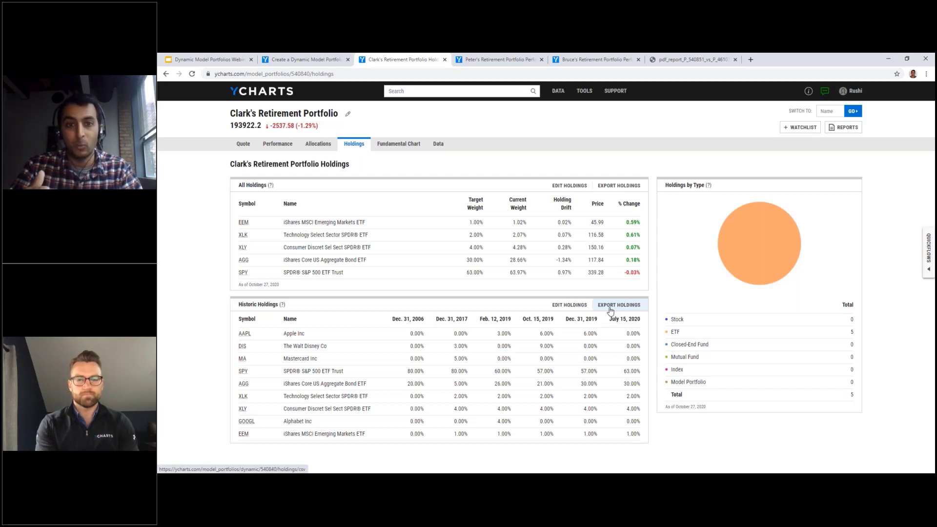
# Step: Open the Quickflows side panel next to the holdings list
pyautogui.click(926, 254)
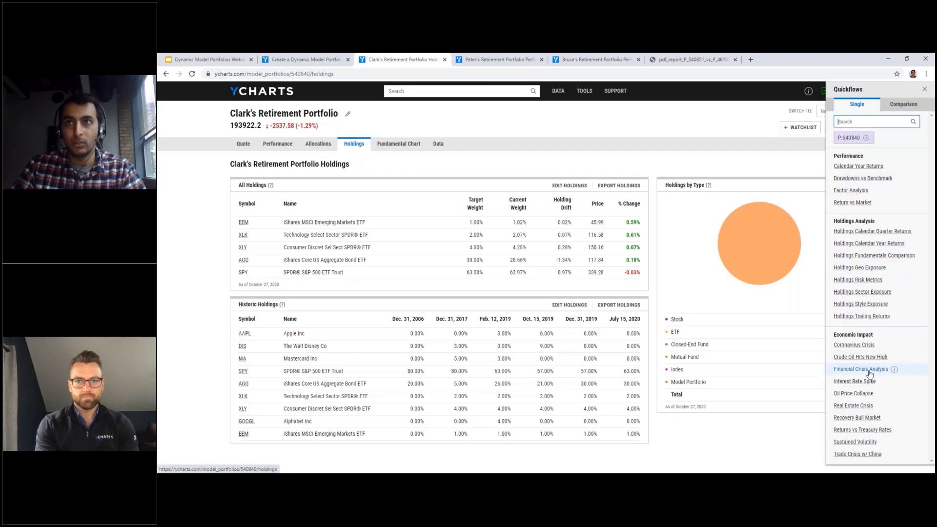
# Step: Add SPY, AGG and IWM to a Quickflows comparison and generate the Return Comparison table
pyautogui.click(898, 106)
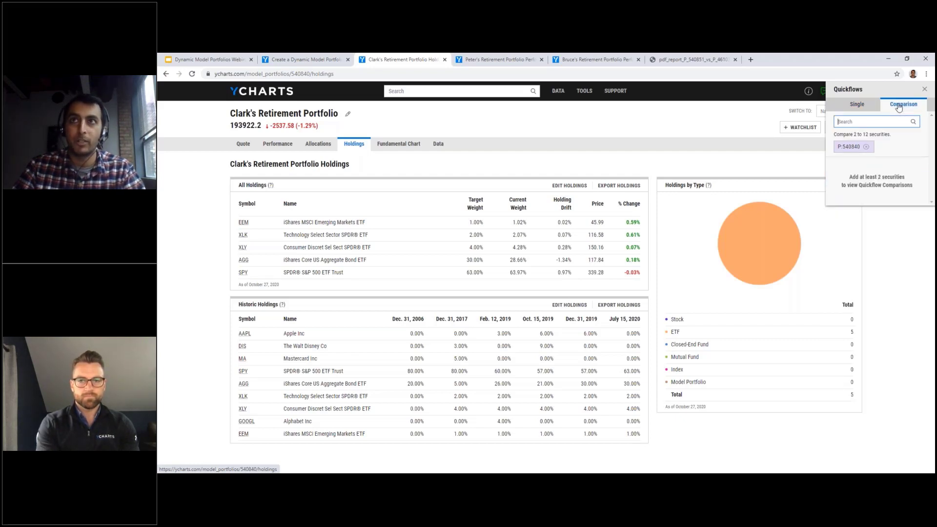
pyautogui.click(858, 123)
pyautogui.write('spy')
pyautogui.press('Return')
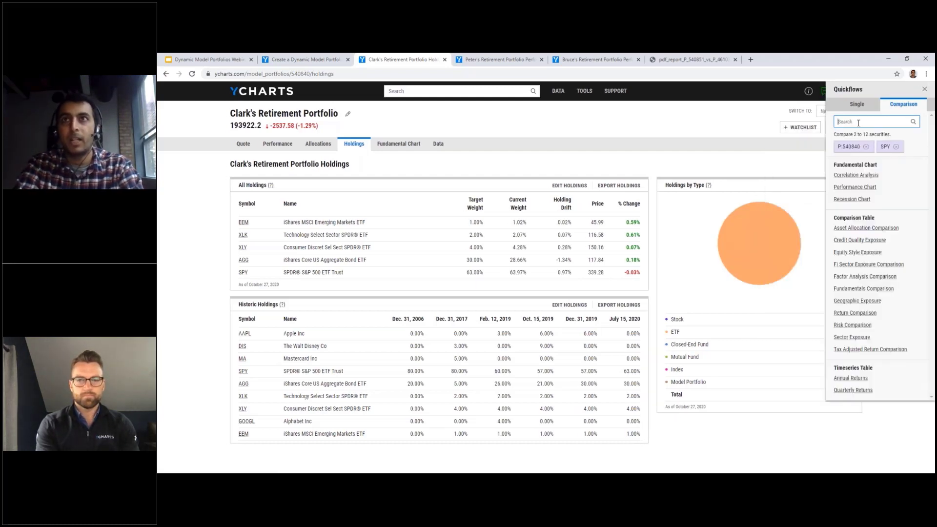
pyautogui.write('agg')
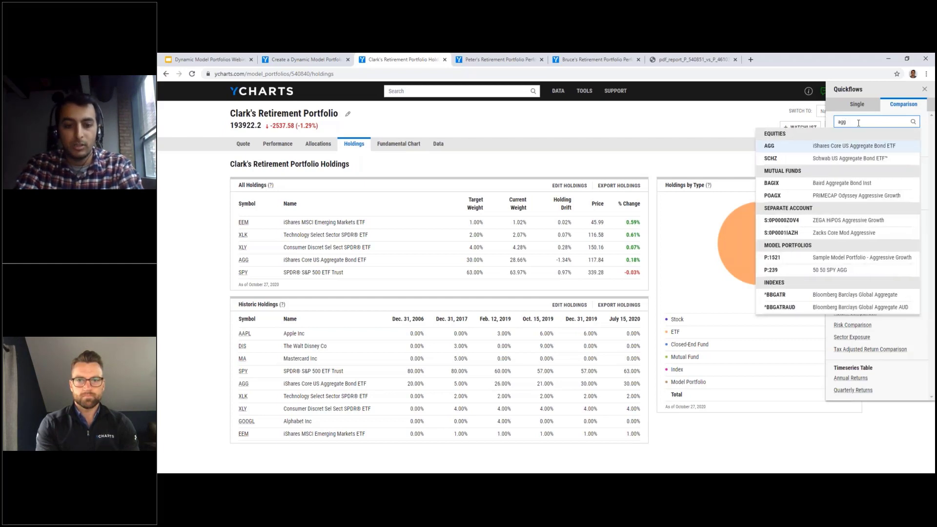
pyautogui.press('Return')
pyautogui.write('iwm')
pyautogui.press('Return')
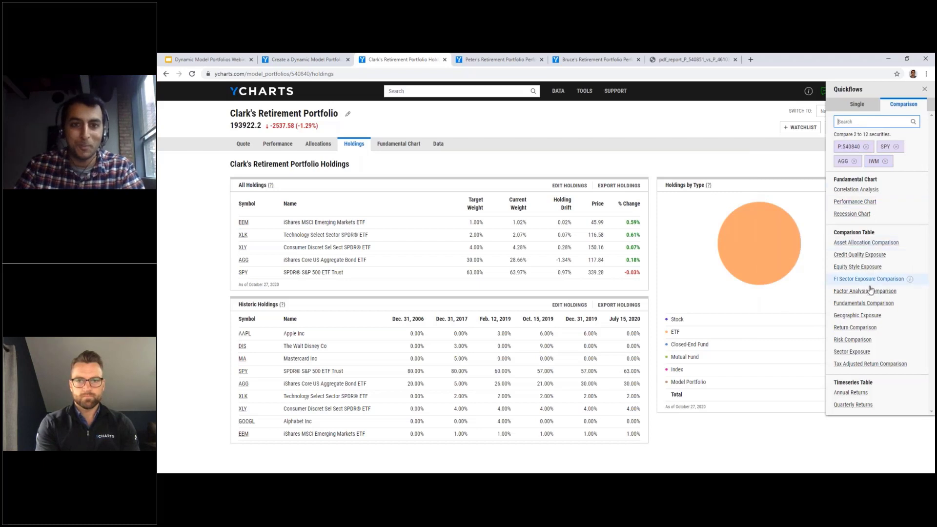
pyautogui.click(855, 330)
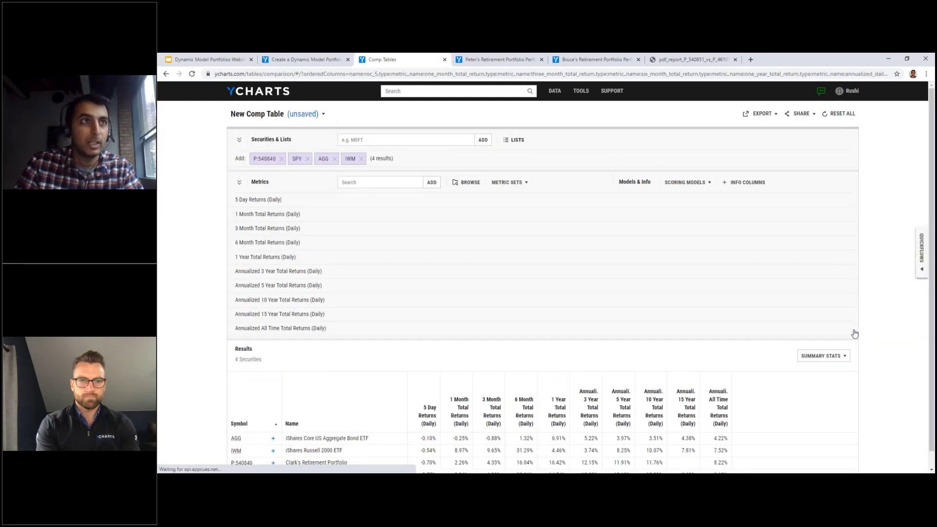
# Step: Collapse the Metrics list and reopen Quickflows on its Comparison tab
pyautogui.scroll(-1, 581, 335)
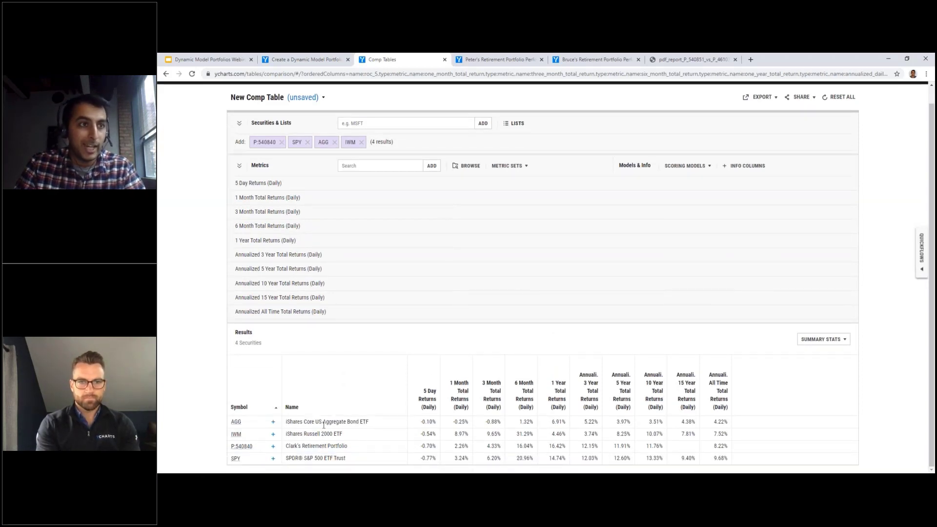
pyautogui.click(240, 165)
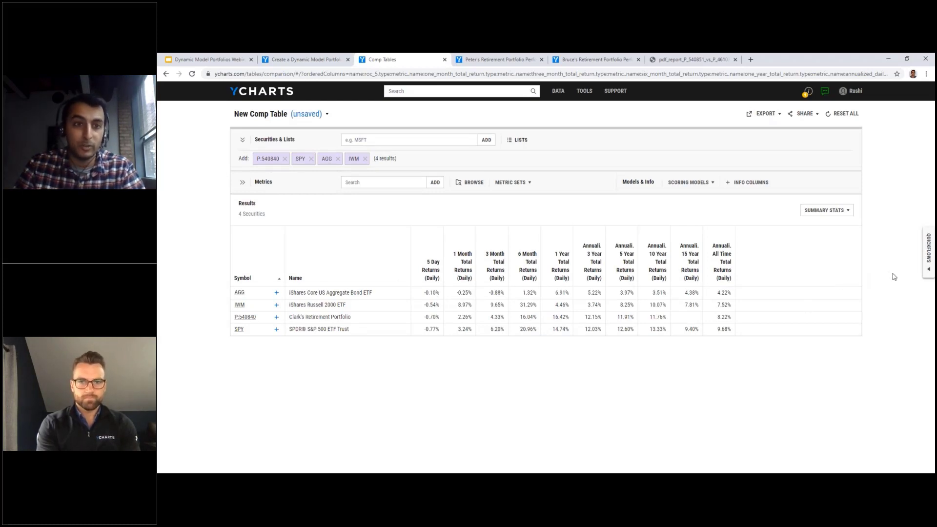
pyautogui.click(927, 269)
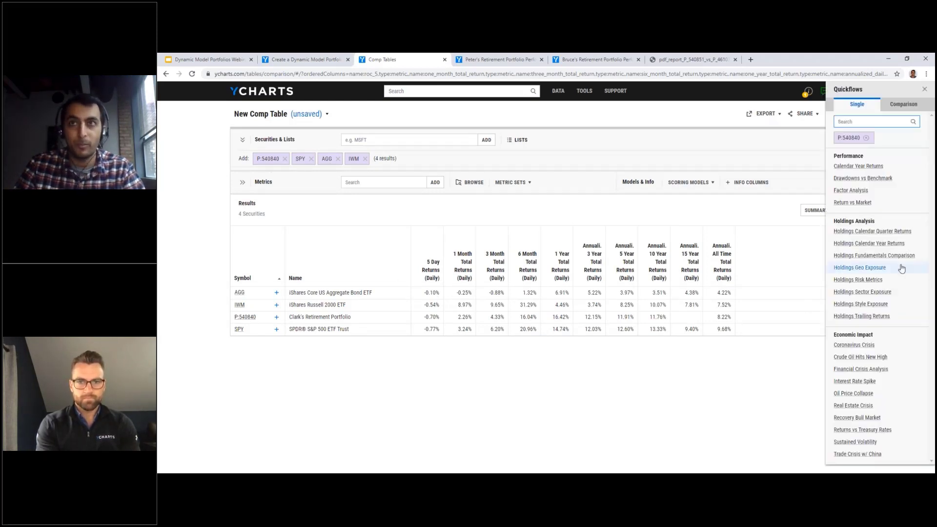
pyautogui.click(900, 107)
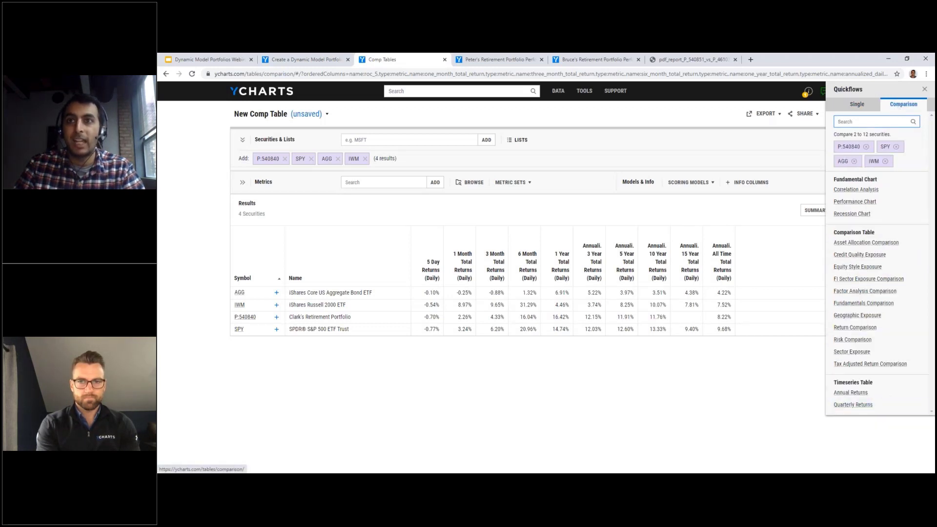
# Step: Switch the comp table to Risk Comparison and collapse the Metrics list
pyautogui.click(852, 339)
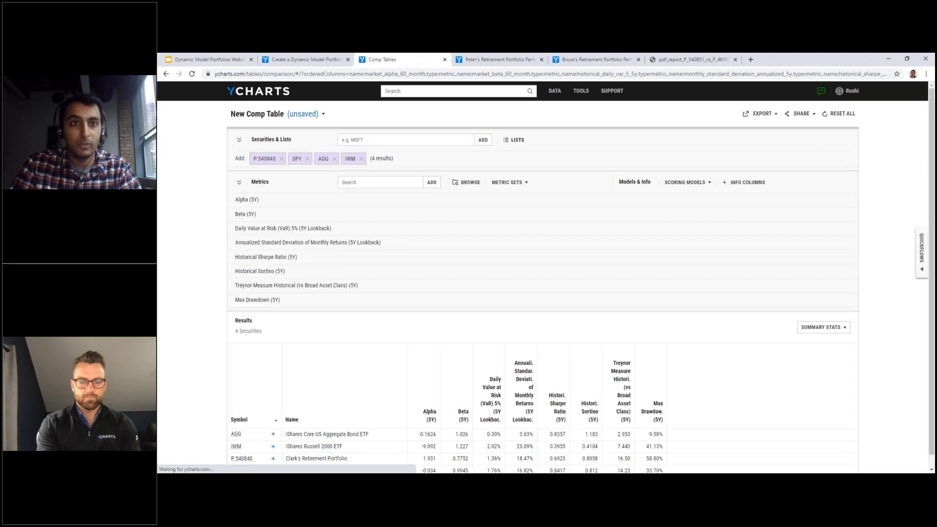
pyautogui.scroll(-1, 778, 328)
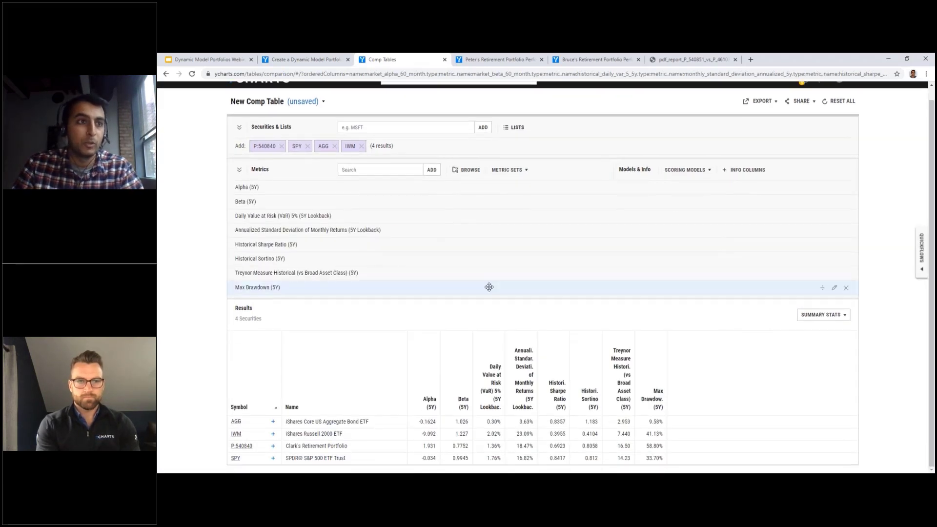
pyautogui.click(239, 169)
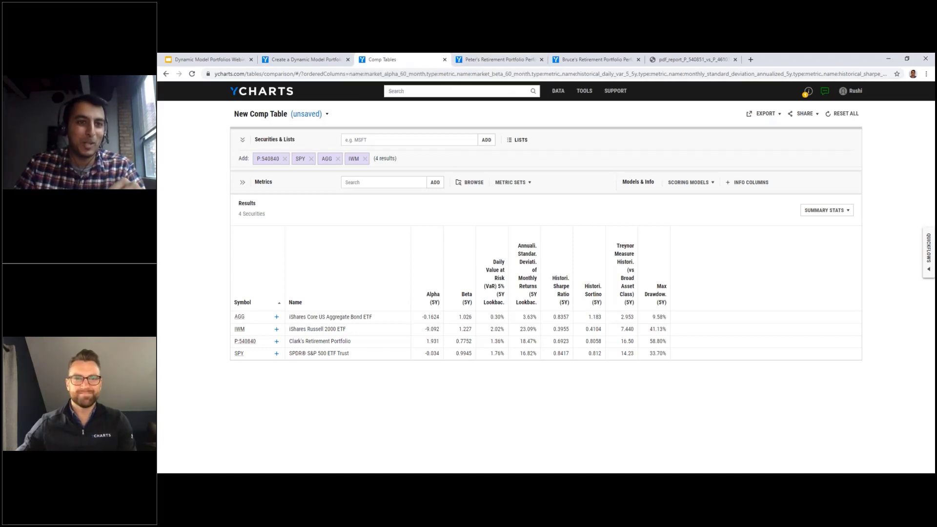
pyautogui.click(345, 476)
# Step: In Peter's Portfolio, review the first rebalance row: 12/31/2004, SPY, 100% target weight
pyautogui.click(424, 446)
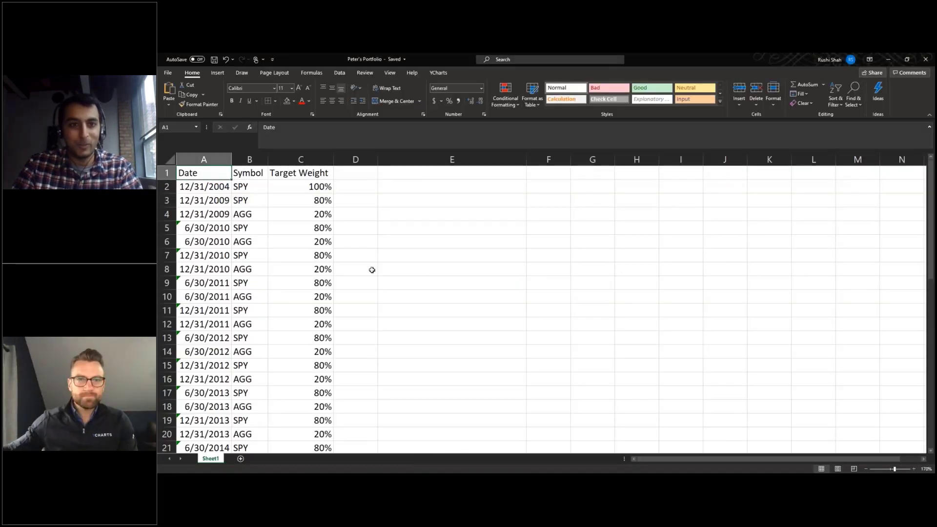
pyautogui.press('Down')
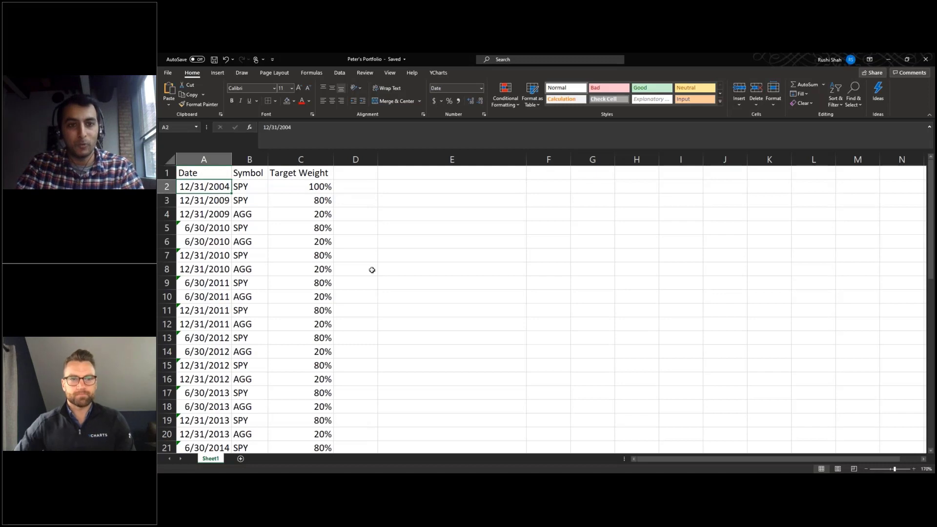
pyautogui.press('Up')
pyautogui.press('Right')
pyautogui.press('Right')
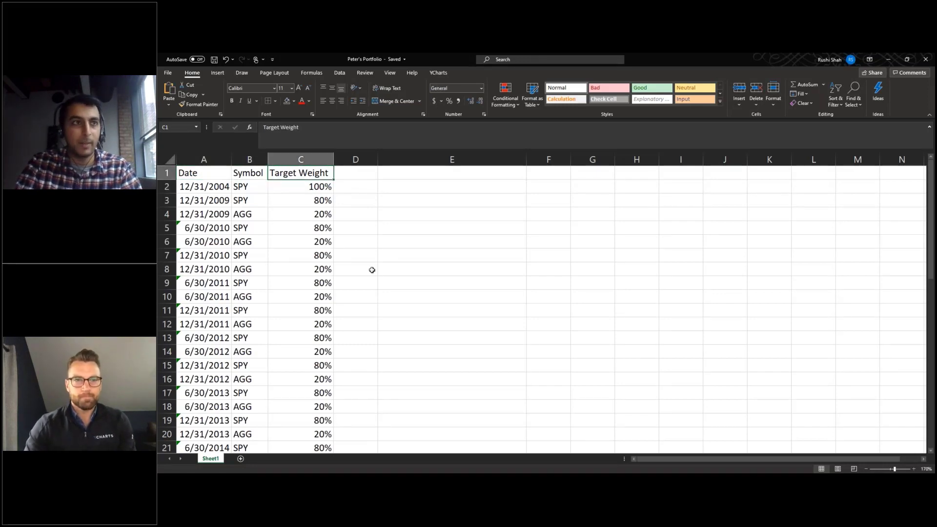
pyautogui.press('Left')
pyautogui.press('Left')
pyautogui.press('Down')
pyautogui.press('Down')
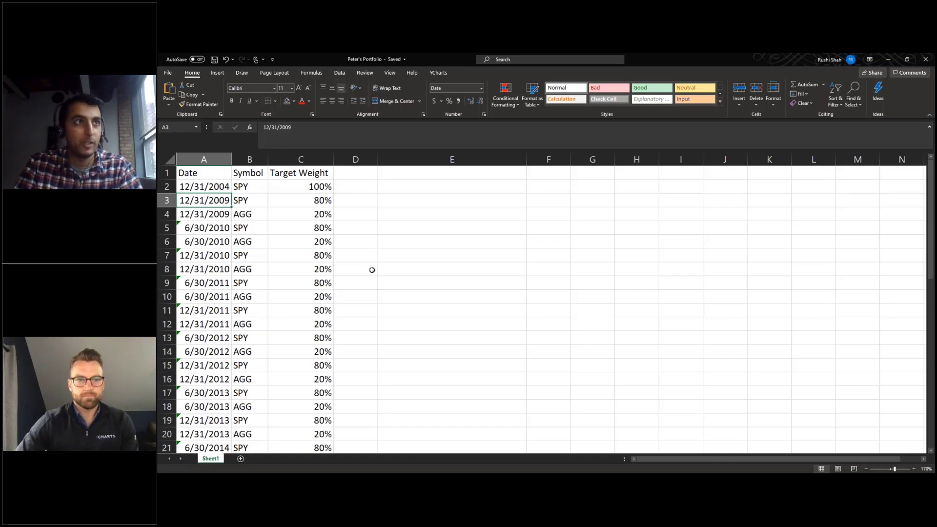
pyautogui.press('Up')
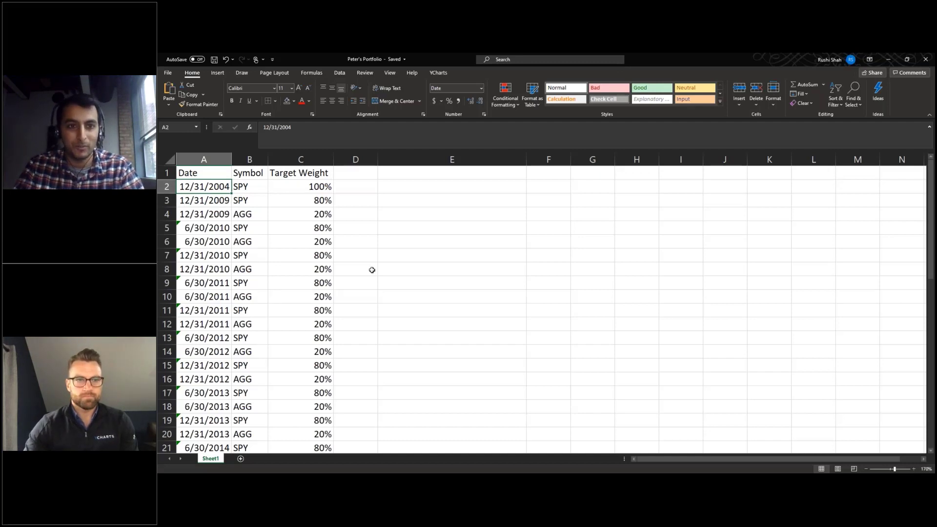
pyautogui.press('Right')
pyautogui.press('Right')
pyautogui.press('Left')
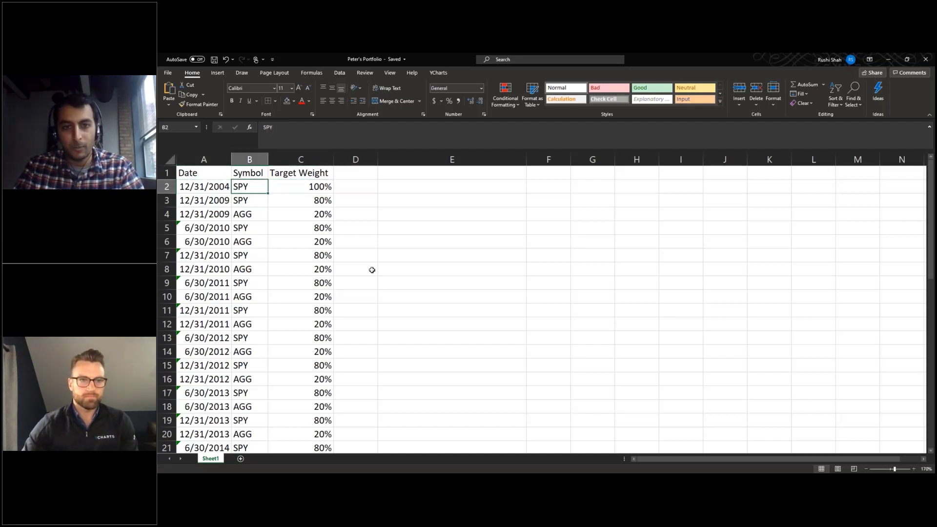
pyautogui.press('Left')
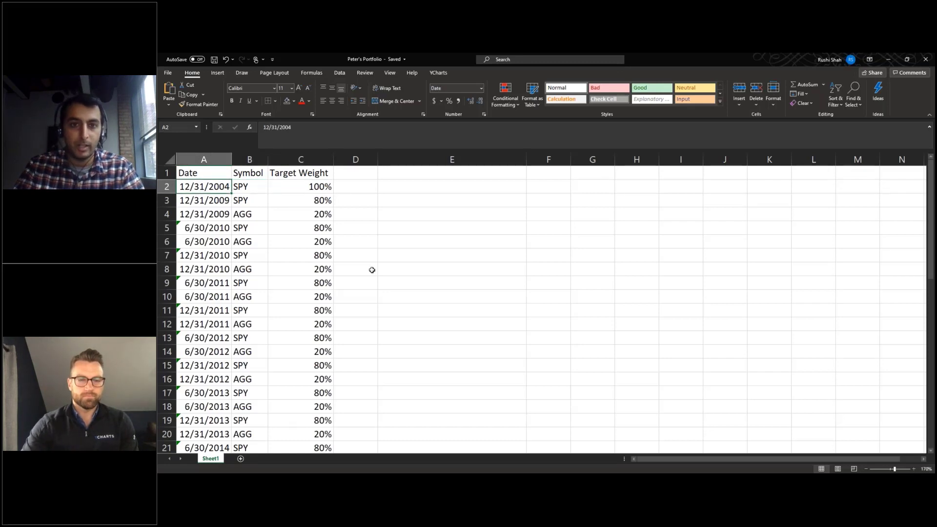
pyautogui.press('Right')
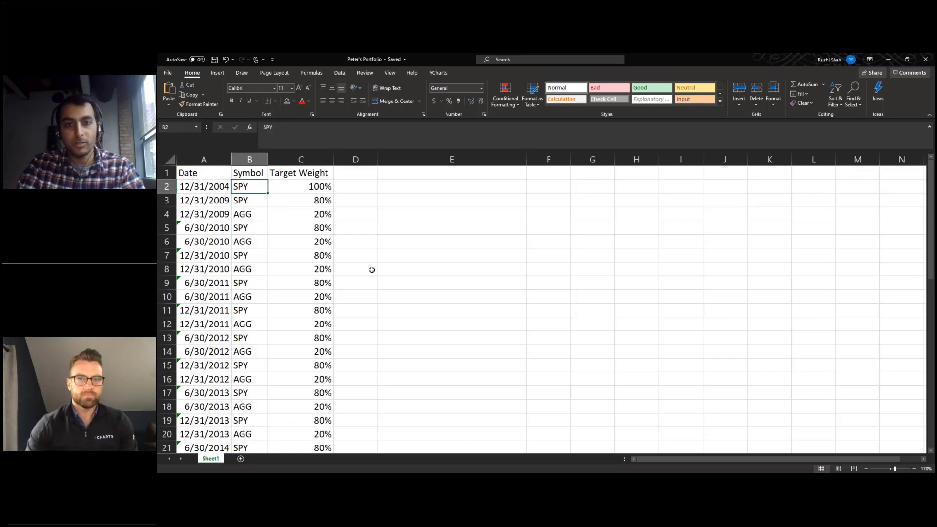
pyautogui.press('Left')
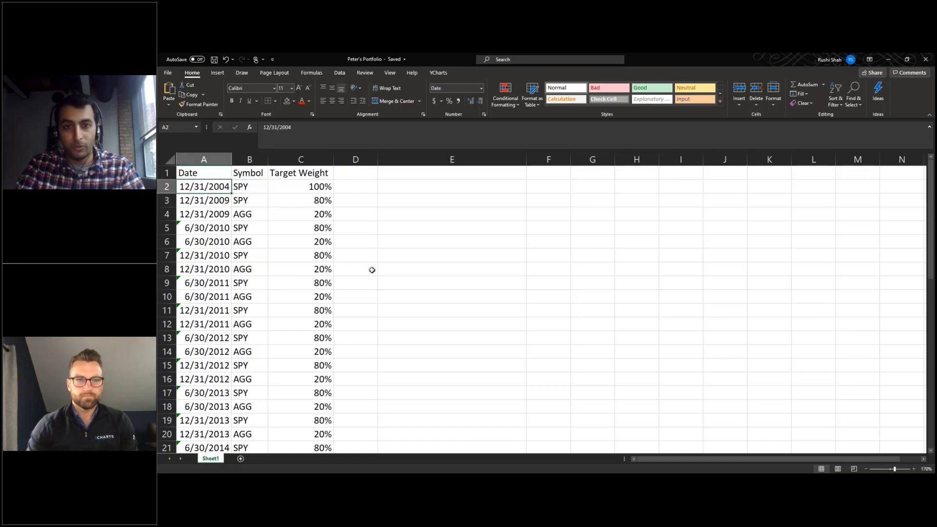
pyautogui.press('Right')
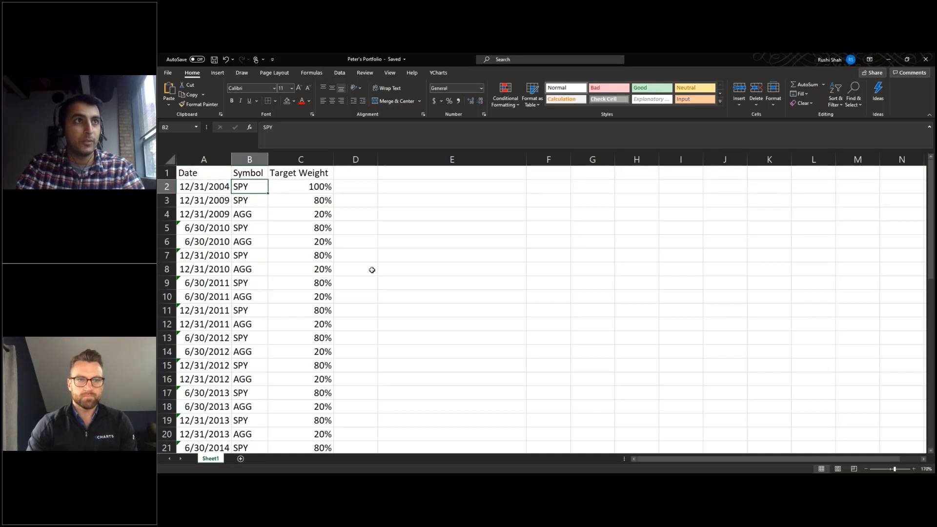
pyautogui.press('Right')
pyautogui.press('Left')
# Step: Review the later rebalances down to row 46, ending 6/30/2020 with AGG at 40%
pyautogui.press('Down')
pyautogui.press('Down')
pyautogui.press('Down')
pyautogui.press('Down')
pyautogui.press('Down')
pyautogui.press('Down')
pyautogui.press('Down')
pyautogui.press('Down')
pyautogui.press('Down')
pyautogui.press('Down')
pyautogui.press('Down')
pyautogui.press('Down')
pyautogui.press('Down')
pyautogui.press('Down')
pyautogui.press('Down')
pyautogui.press('Down')
pyautogui.press('Down')
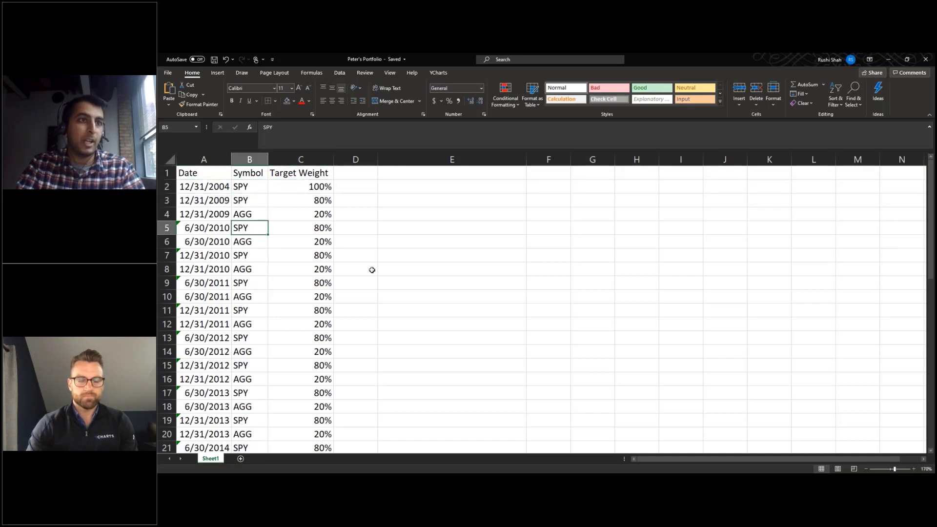
pyautogui.press('Down')
pyautogui.press('Down')
pyautogui.press('Down')
pyautogui.press('Down')
pyautogui.press('Down')
pyautogui.press('Down')
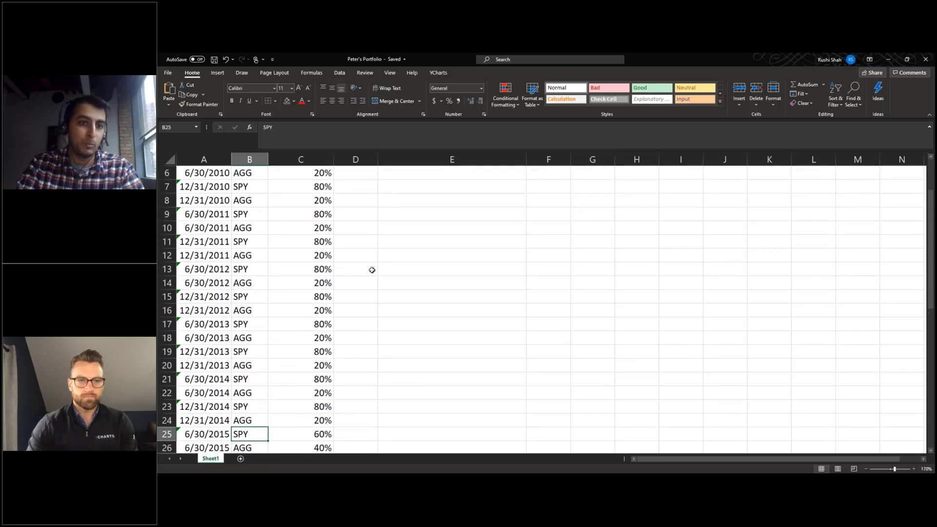
pyautogui.press('Down')
pyautogui.press('Down')
pyautogui.press('Down')
pyautogui.press('Down')
pyautogui.press('Down')
pyautogui.press('Down')
pyautogui.press('Down')
pyautogui.press('Down')
pyautogui.press('Down')
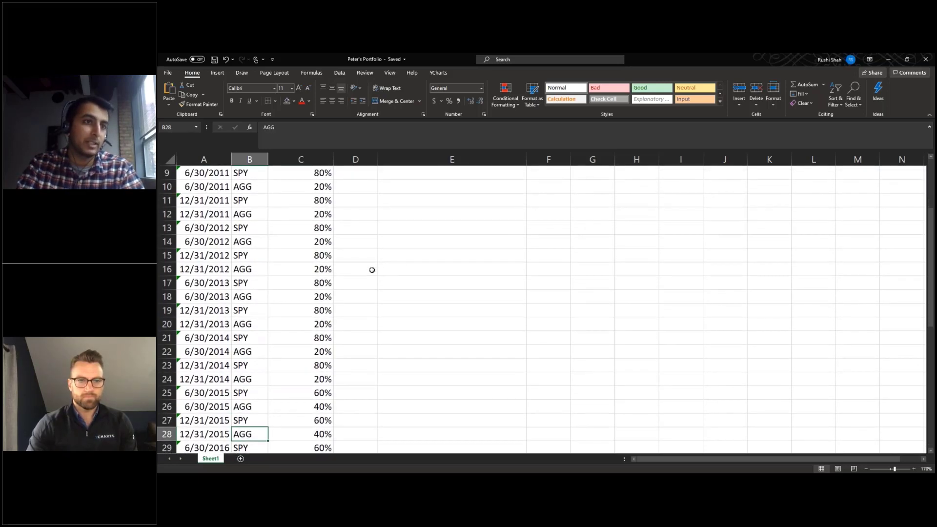
pyautogui.press('Down')
pyautogui.press('Down')
pyautogui.press('Down')
pyautogui.press('Down')
pyautogui.press('Down')
pyautogui.press('Down')
pyautogui.press('Down')
pyautogui.press('Down')
pyautogui.press('Down')
pyautogui.press('Down')
pyautogui.press('Down')
pyautogui.press('Down')
pyautogui.press('Down')
pyautogui.press('Down')
pyautogui.press('Down')
pyautogui.press('Down')
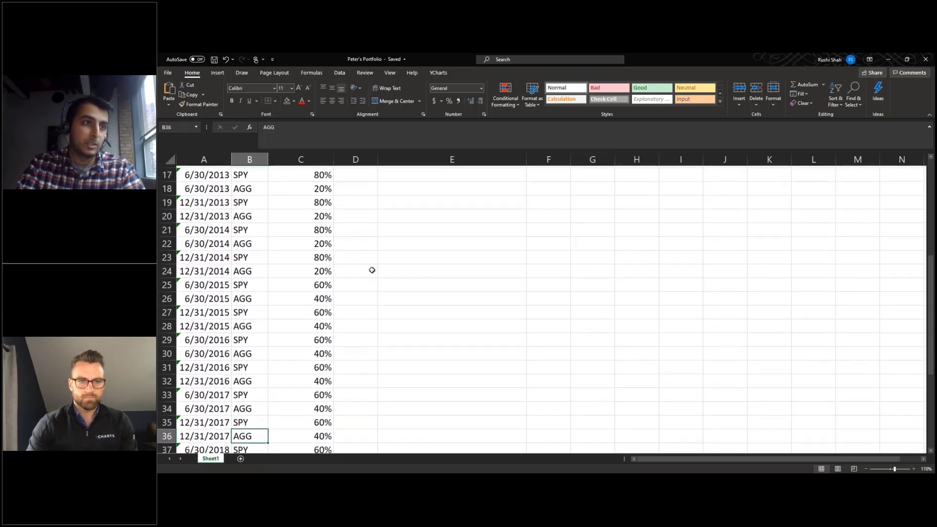
pyautogui.hotkey('ctrl', 'Down')
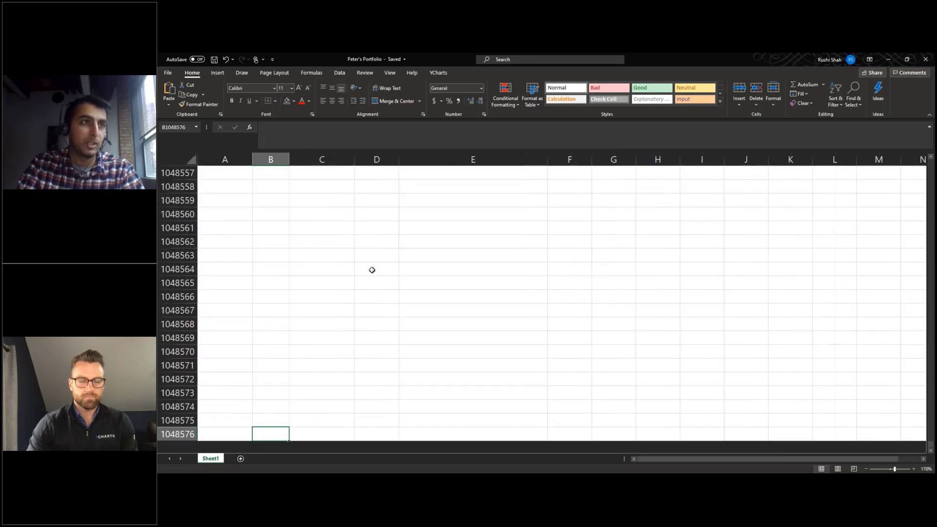
pyautogui.hotkey('ctrl', 'Up')
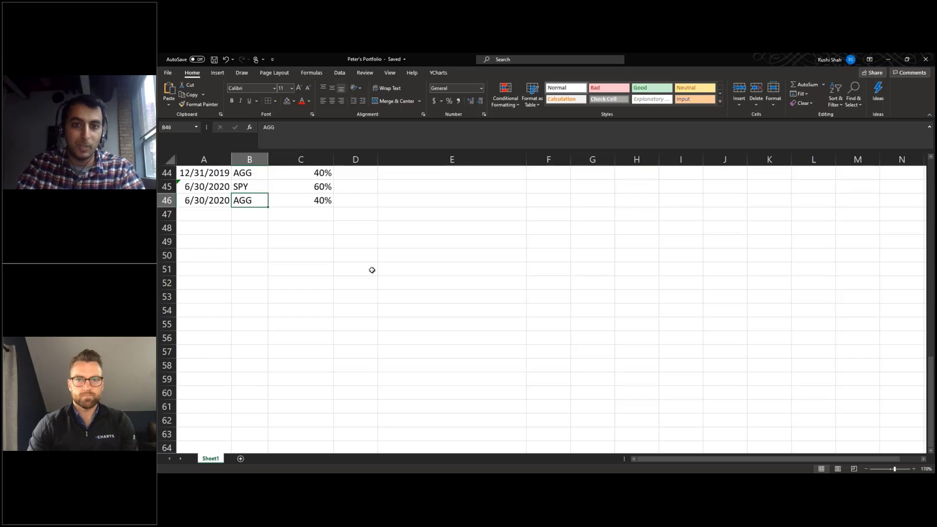
pyautogui.press('Right')
pyautogui.press('Right')
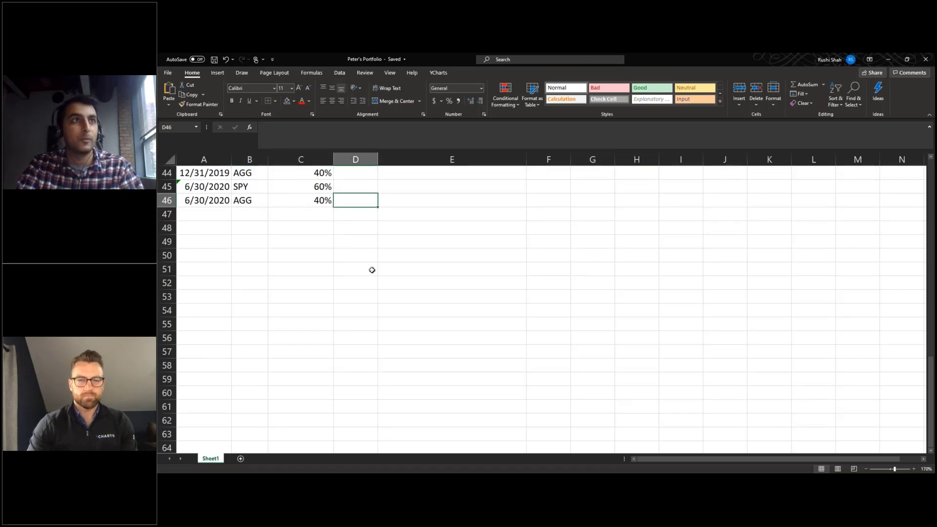
pyautogui.press('Left')
pyautogui.press('Up')
pyautogui.press('Down')
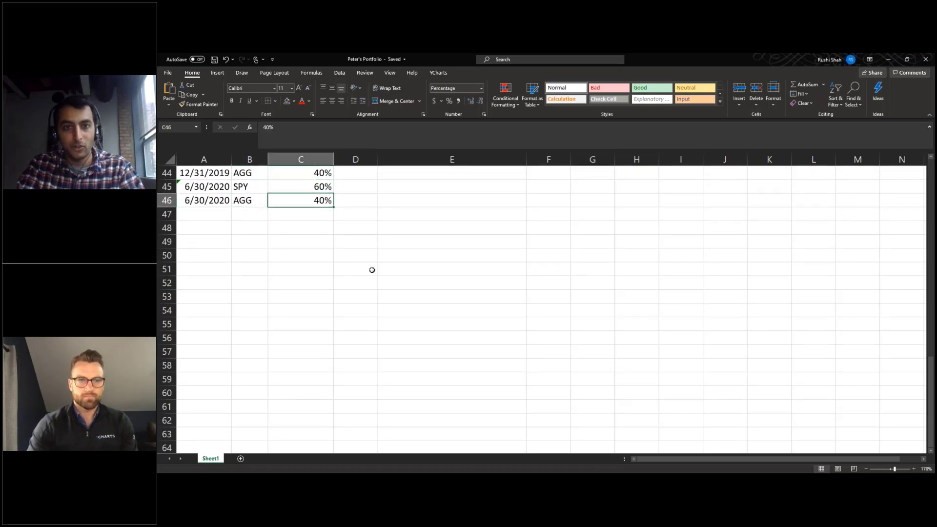
pyautogui.hotkey('ctrl', 'Up')
pyautogui.press('Left')
pyautogui.press('Left')
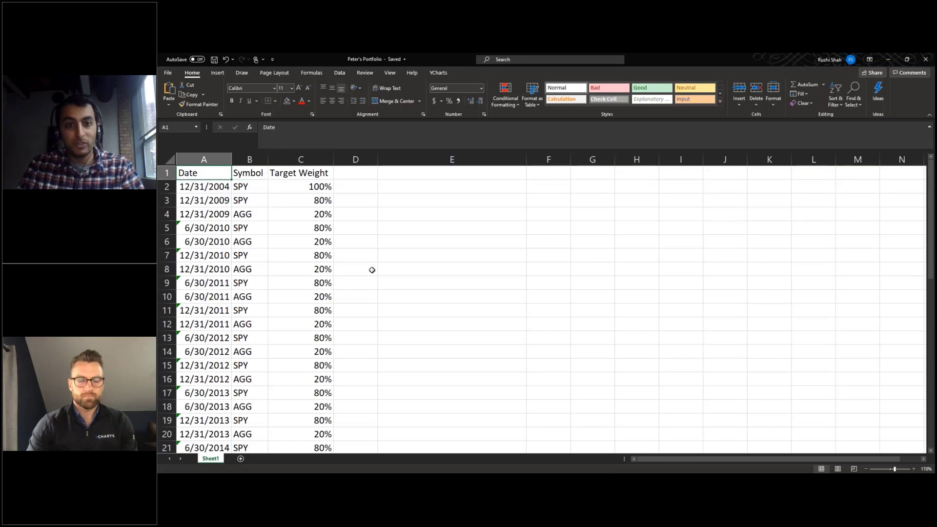
# Step: Select the 2009 and 2010 rebalance dates in A3:A6, then return to the Date header in A1
pyautogui.press('Down')
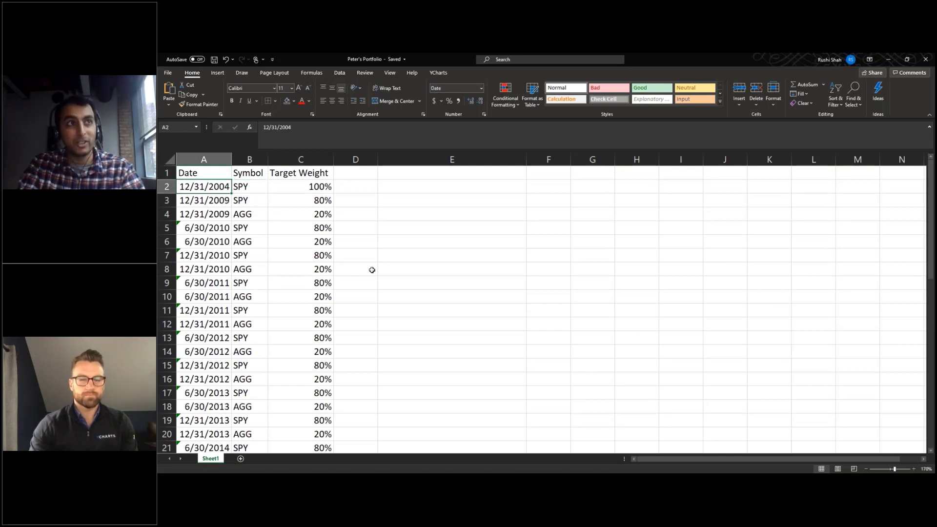
pyautogui.press('Down')
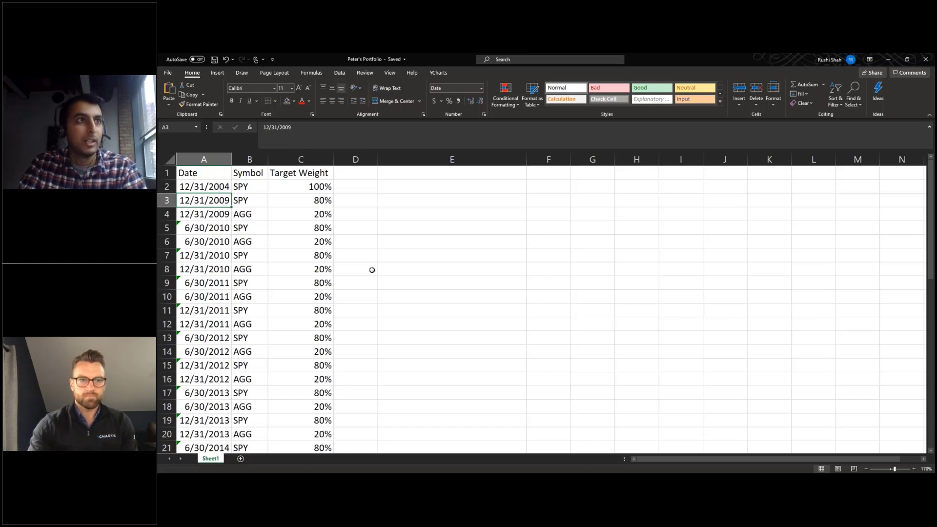
pyautogui.hotkey('shift', 'Down')
pyautogui.hotkey('shift', 'Down')
pyautogui.hotkey('shift', 'Down')
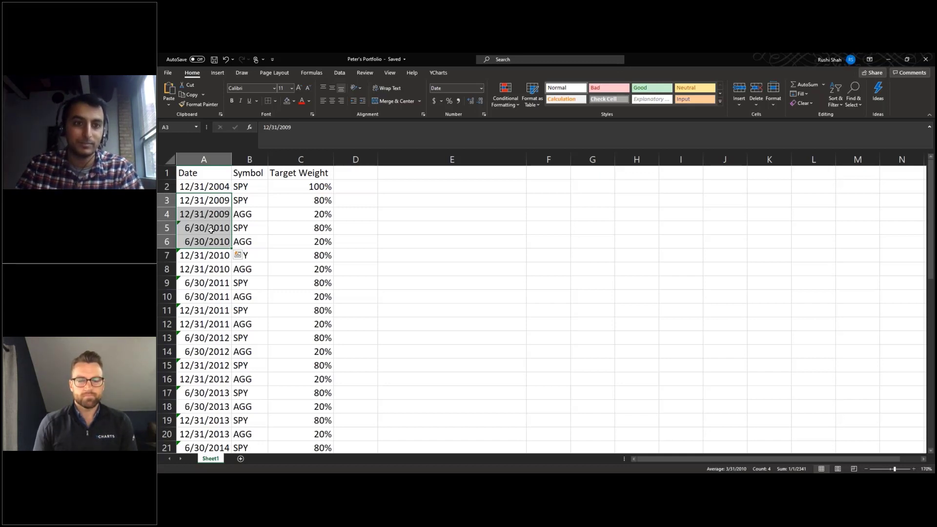
pyautogui.press('Right')
pyautogui.press('Right')
pyautogui.press('Left')
pyautogui.press('Up')
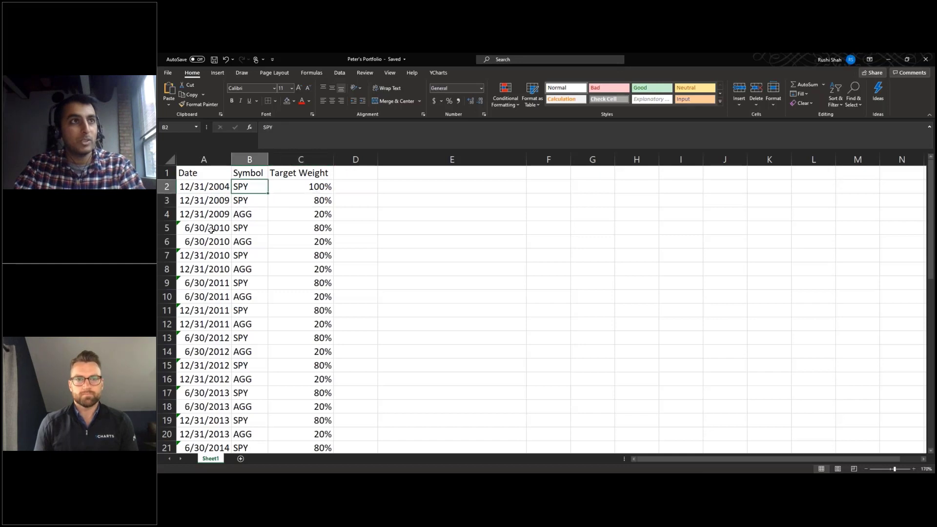
pyautogui.press('Left')
pyautogui.press('Up')
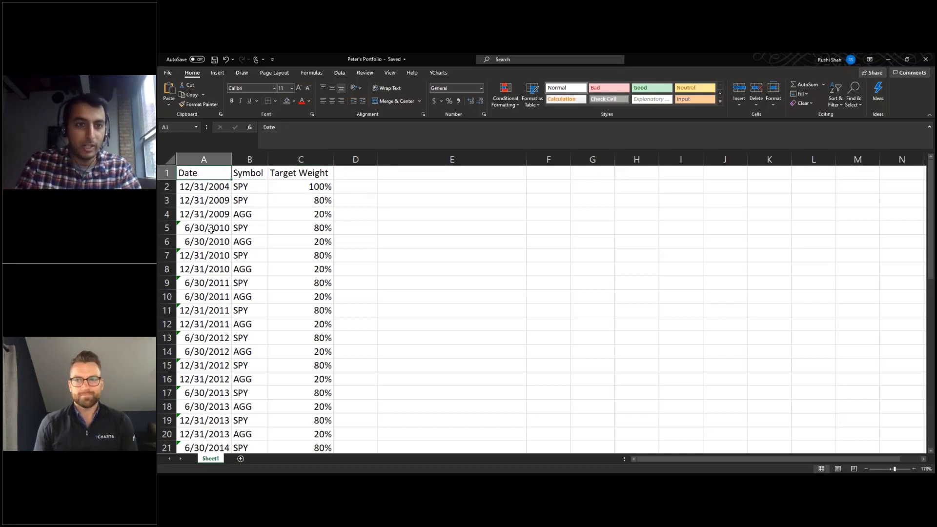
pyautogui.moveTo(285, 486)
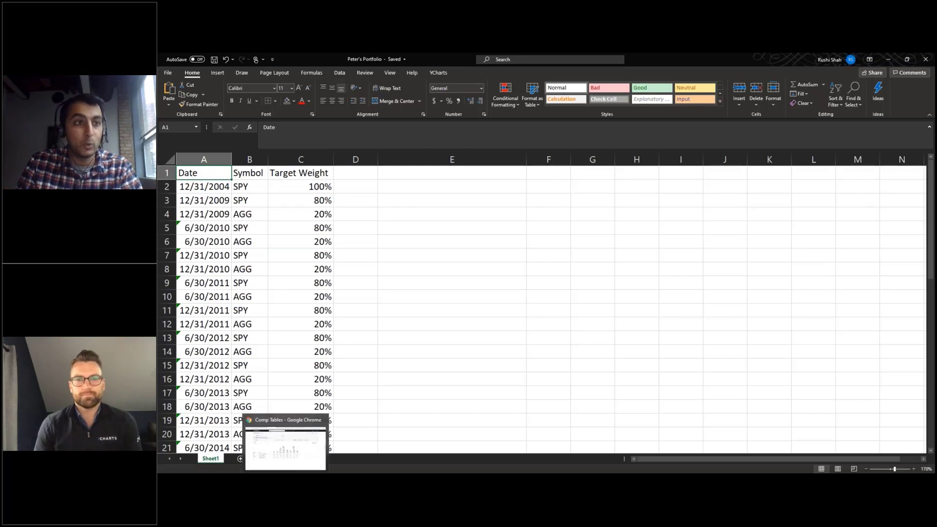
# Step: Give Clark's Retirement Portfolio a Custom initial series level of 20000, then show Peter's quote page
pyautogui.click(284, 451)
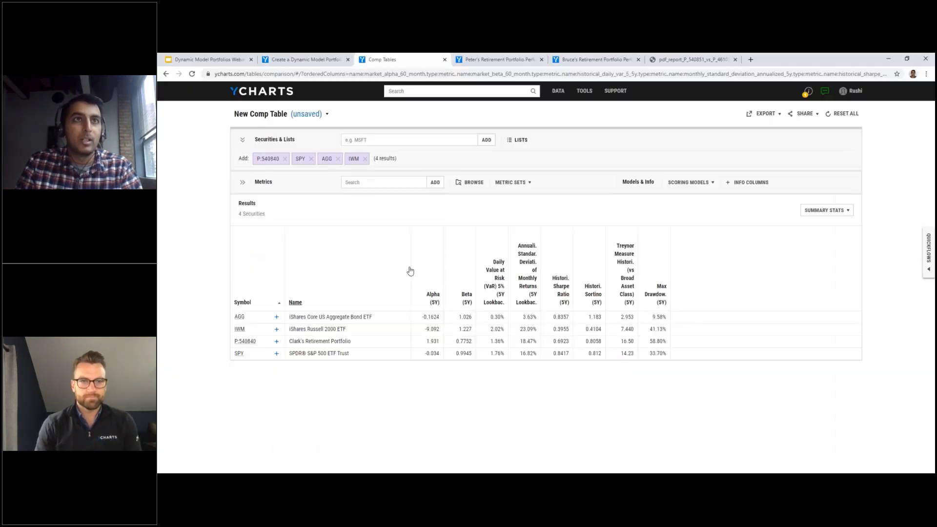
pyautogui.click(302, 60)
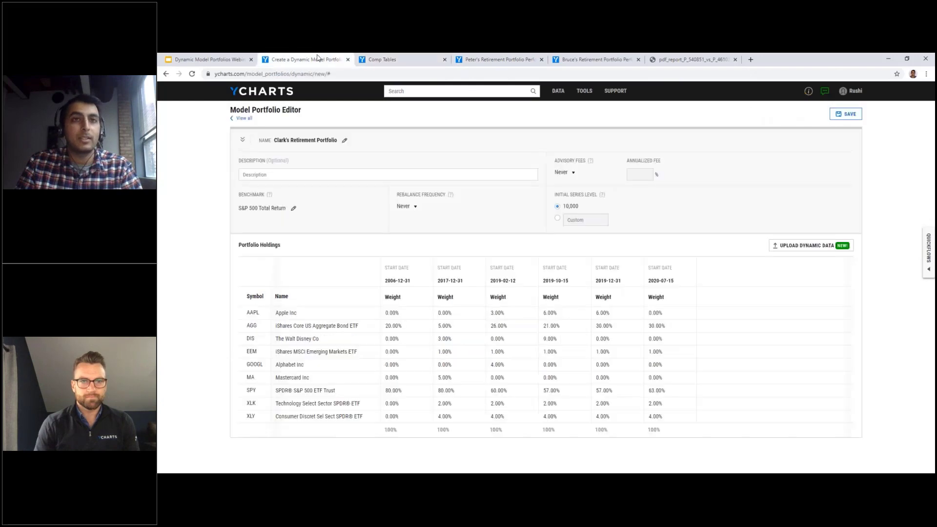
pyautogui.click(557, 218)
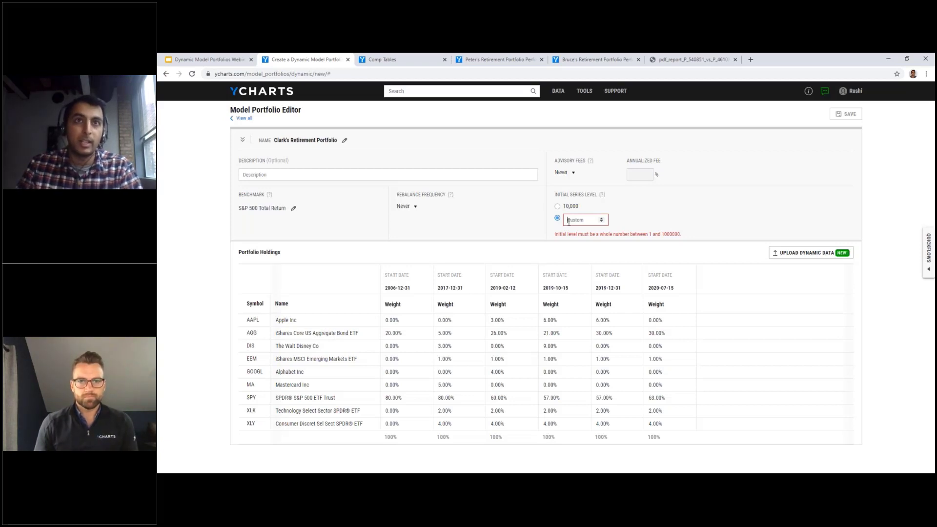
pyautogui.click(569, 220)
pyautogui.write('1000')
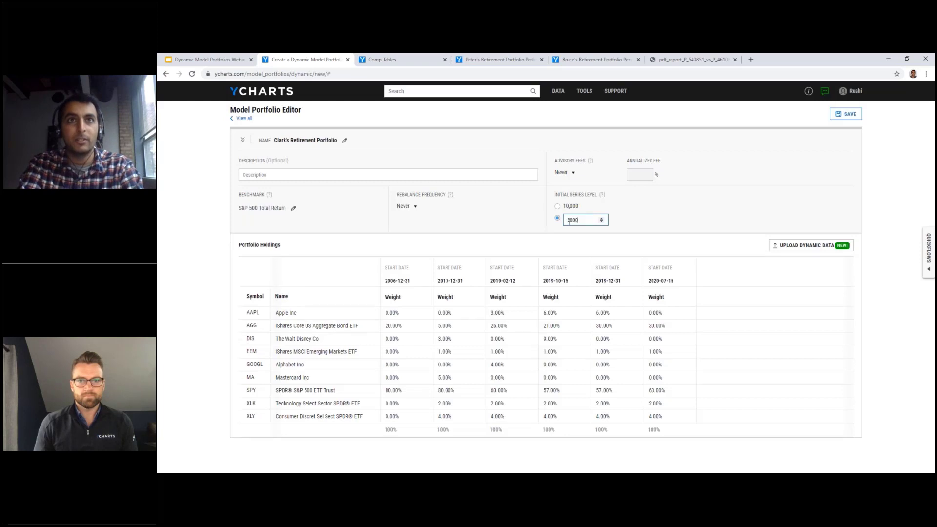
pyautogui.click(738, 210)
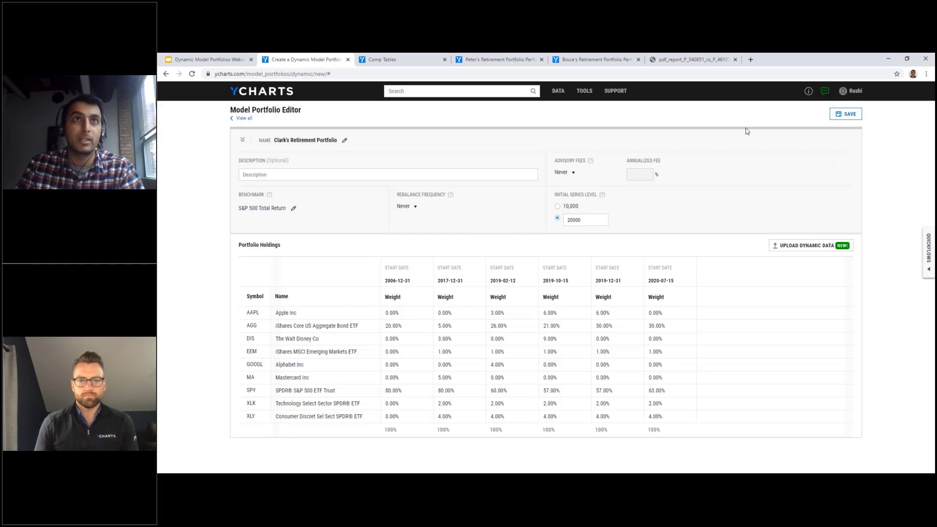
pyautogui.click(494, 59)
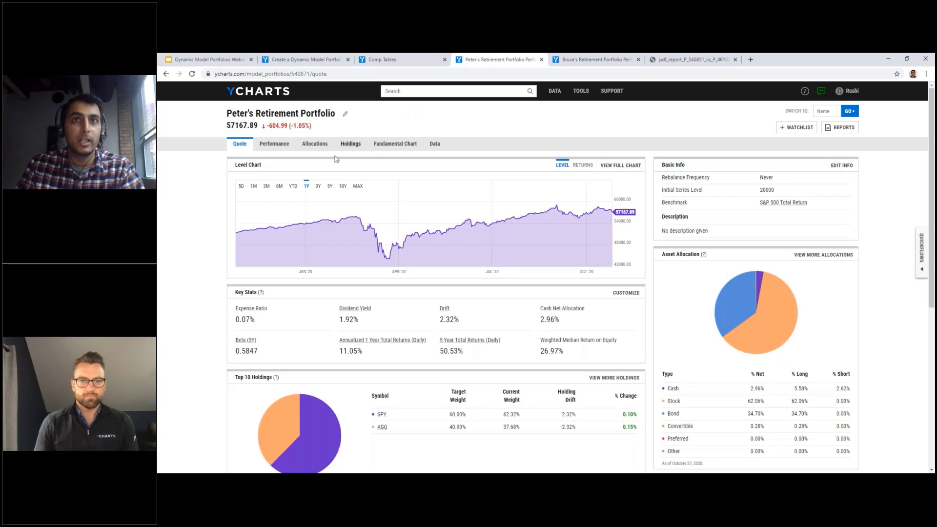
# Step: Set Peter's Retirement Portfolio level chart to MAX, then go back to Clark's portfolio editor
pyautogui.moveTo(239, 235)
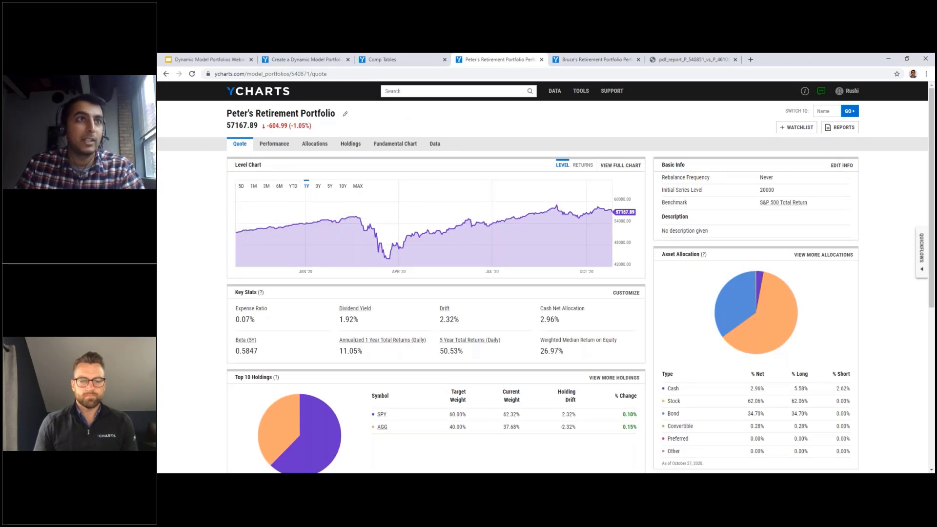
pyautogui.click(240, 143)
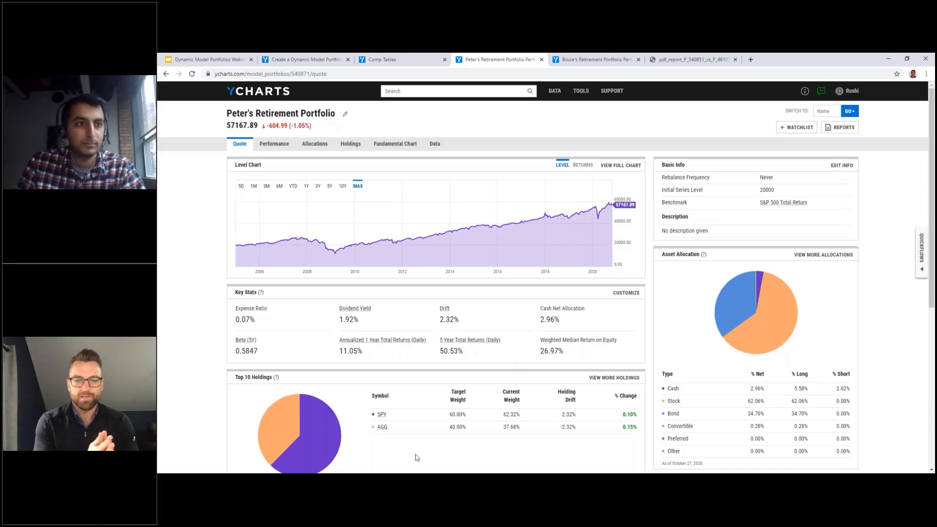
pyautogui.click(345, 477)
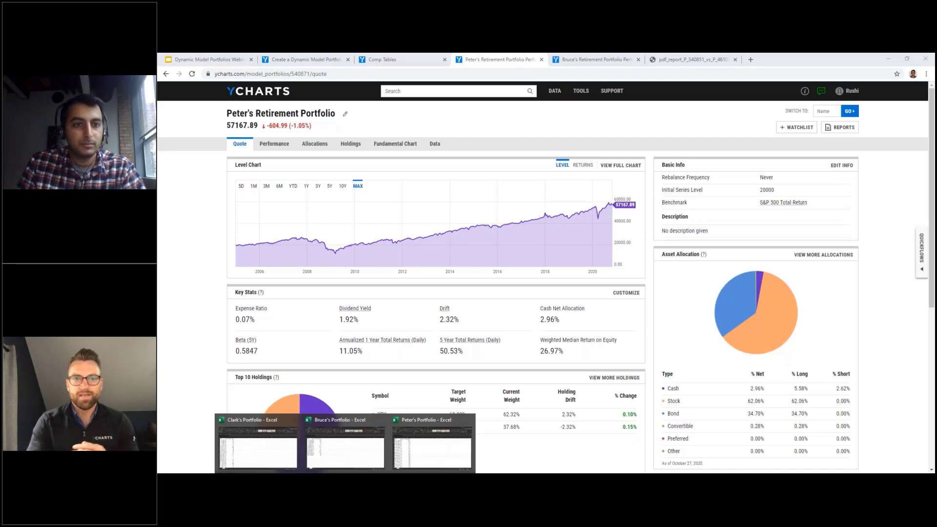
pyautogui.click(213, 255)
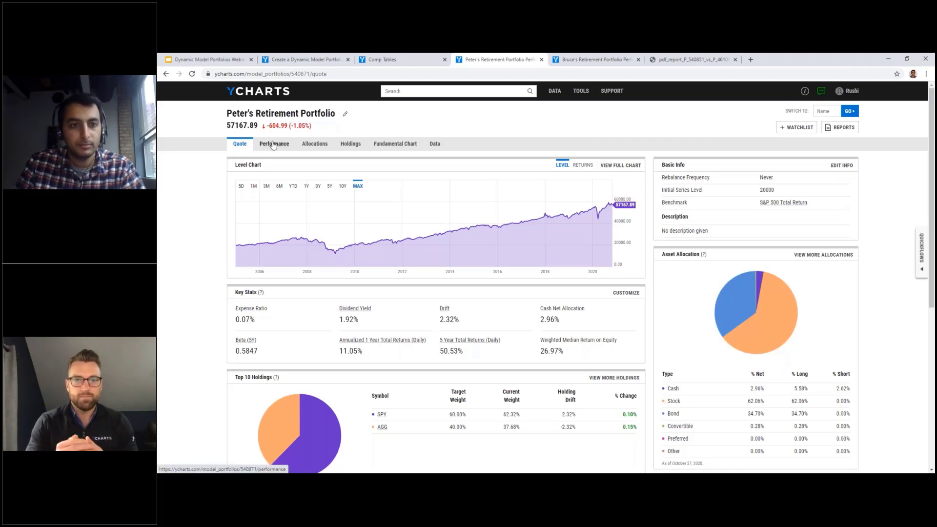
pyautogui.click(305, 59)
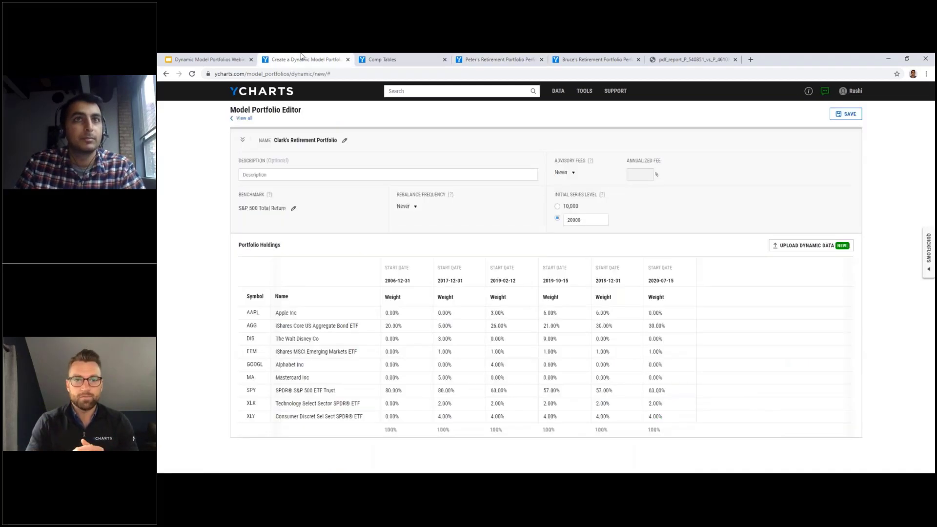
# Step: Set Clark's Retirement Portfolio advisory fees to Annually with a 1% annualized fee
pyautogui.click(572, 174)
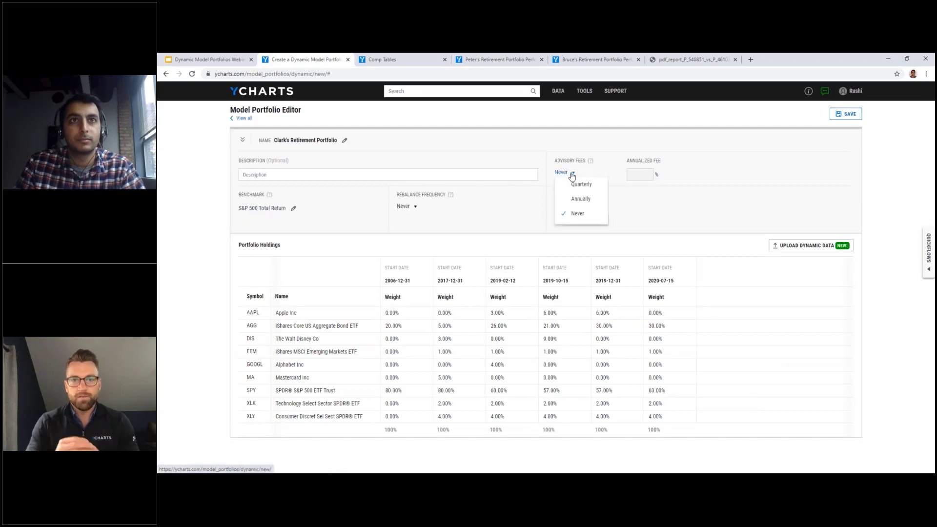
pyautogui.click(576, 199)
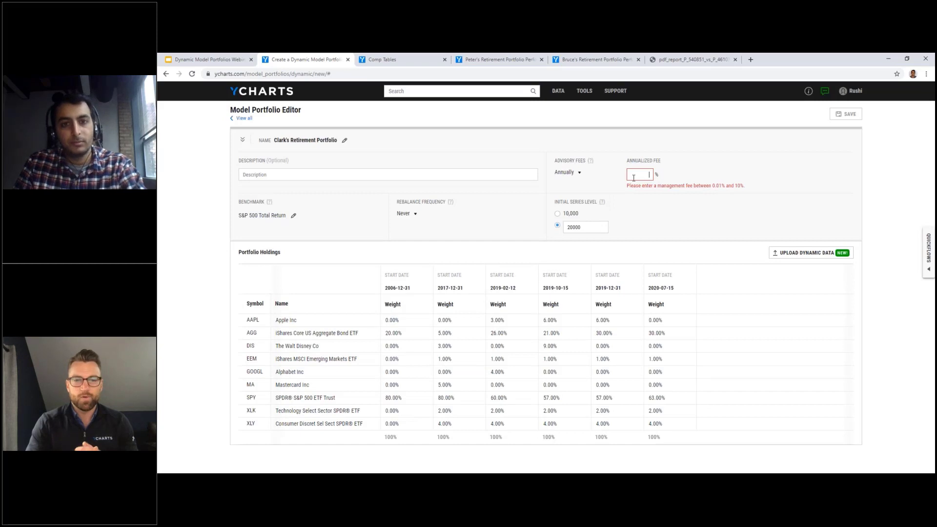
pyautogui.write('1')
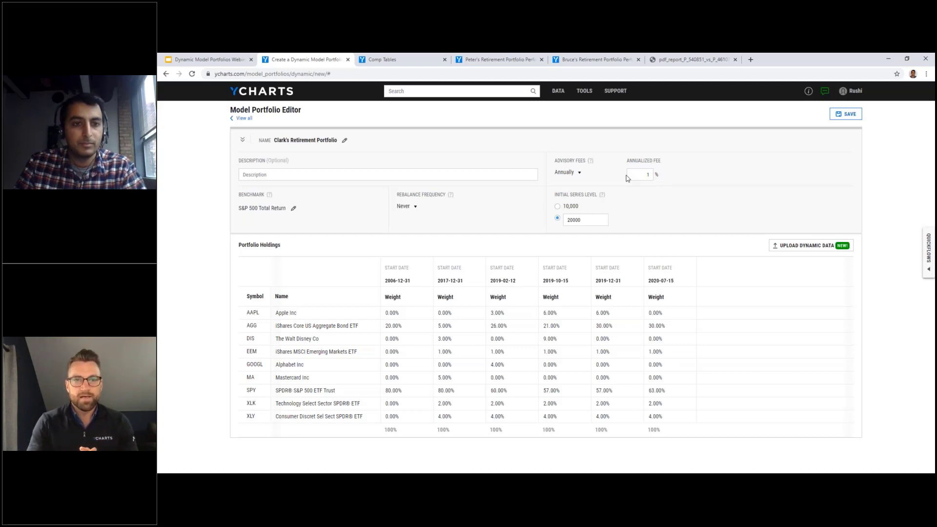
# Step: Open the Fundamental Chart of Peter's Retirement Portfolio level, then bring Bruce's Portfolio workbook forward
pyautogui.click(501, 58)
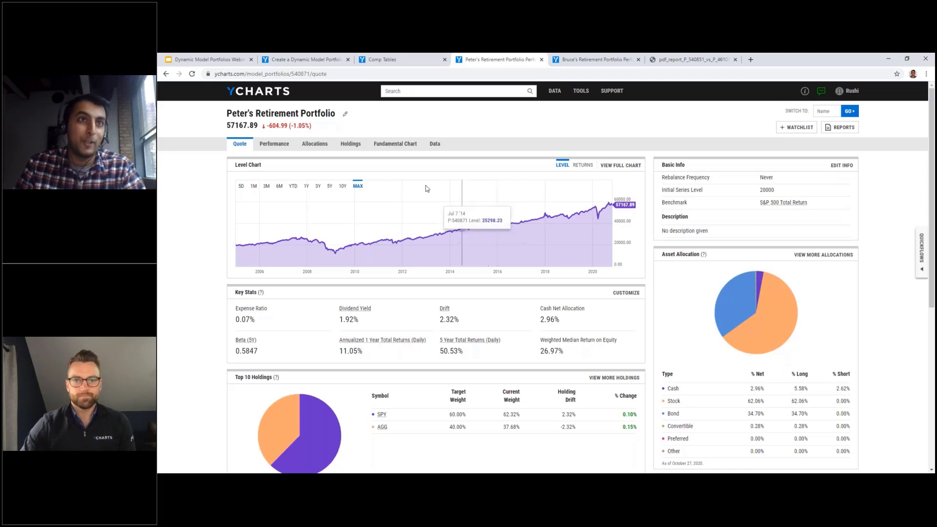
pyautogui.click(361, 232)
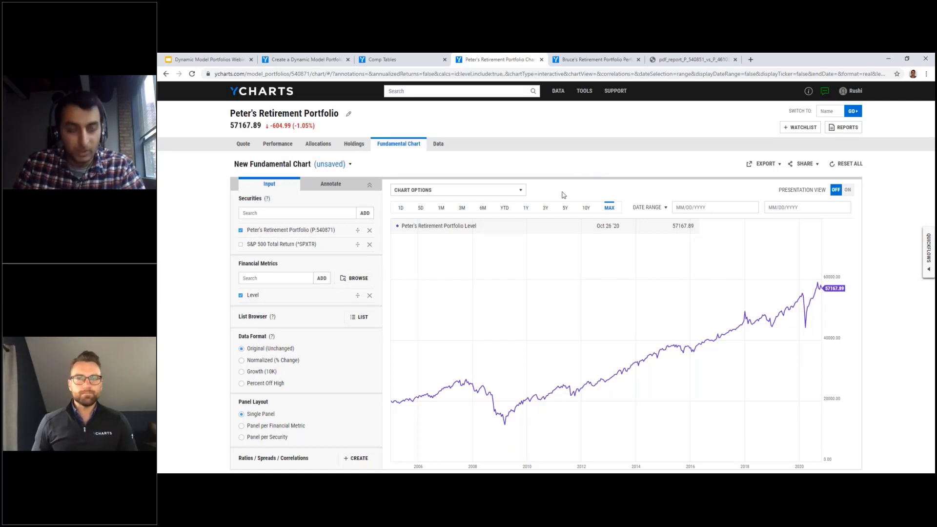
pyautogui.moveTo(345, 473)
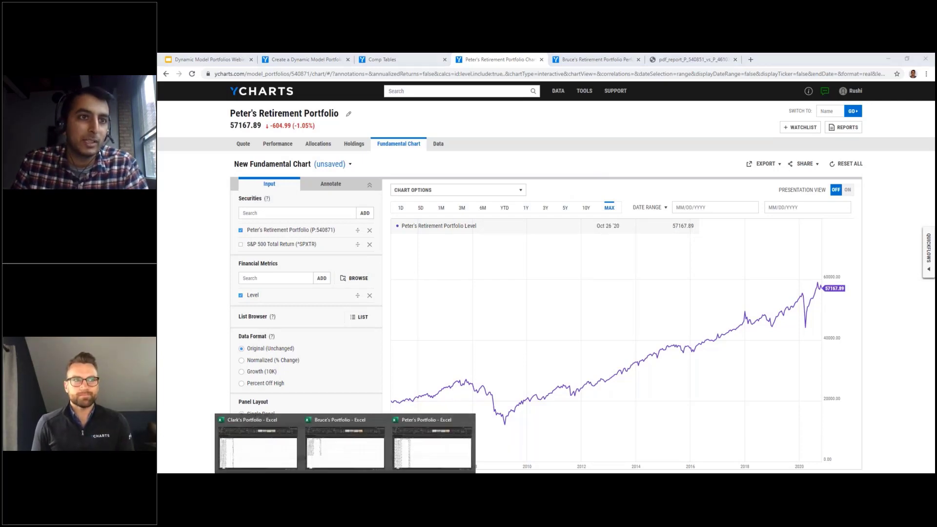
pyautogui.click(351, 461)
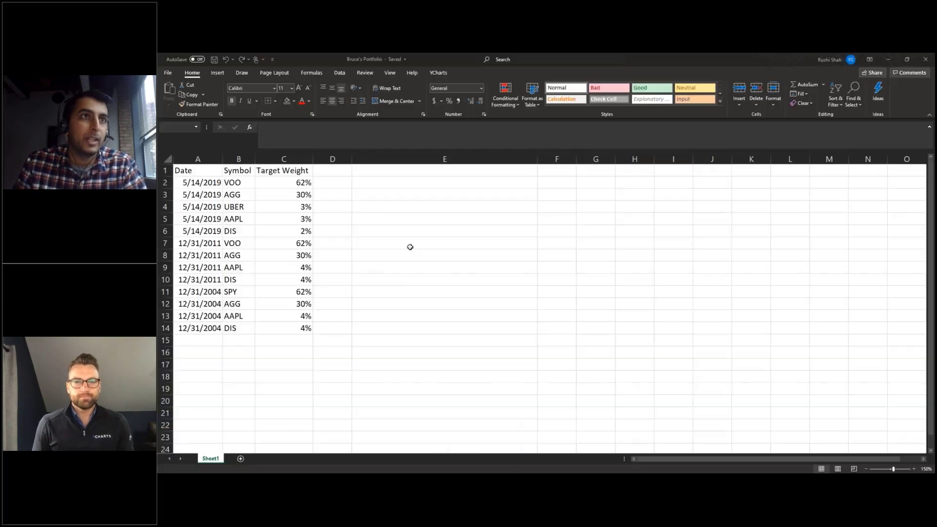
pyautogui.click(247, 203)
pyautogui.click(357, 187)
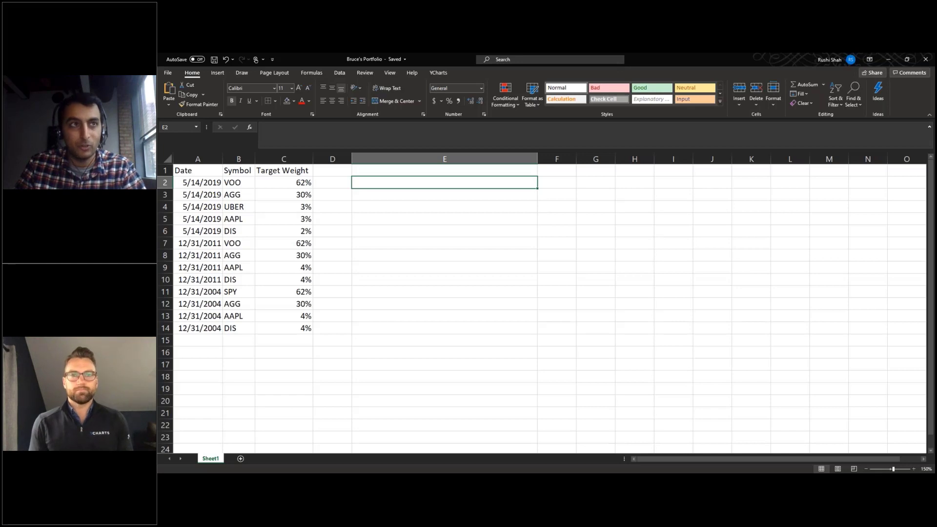
pyautogui.click(241, 207)
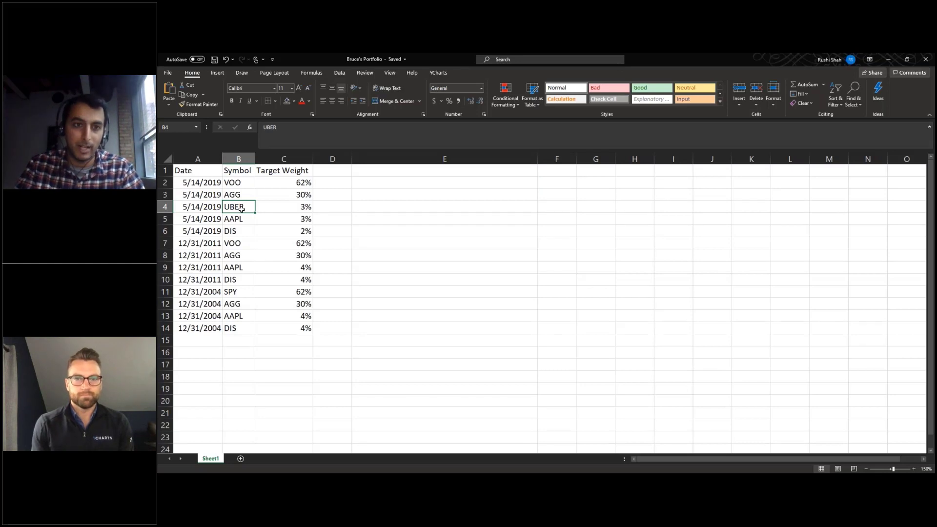
pyautogui.press('Left')
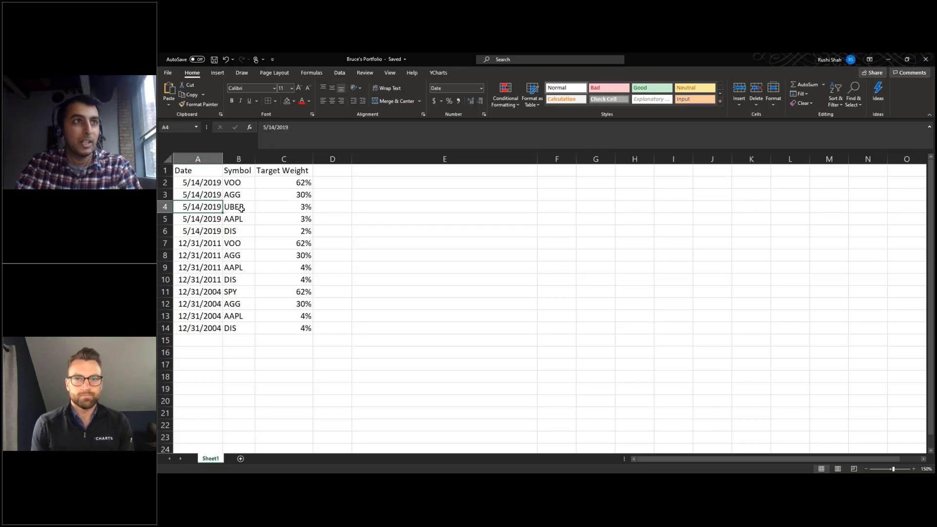
pyautogui.hotkey('ctrl', 'shift', 'Right')
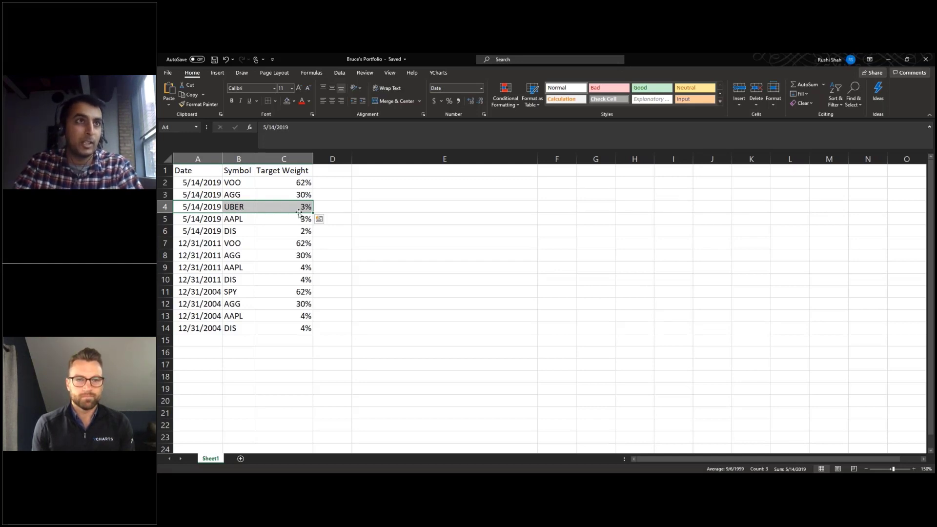
pyautogui.press('Right')
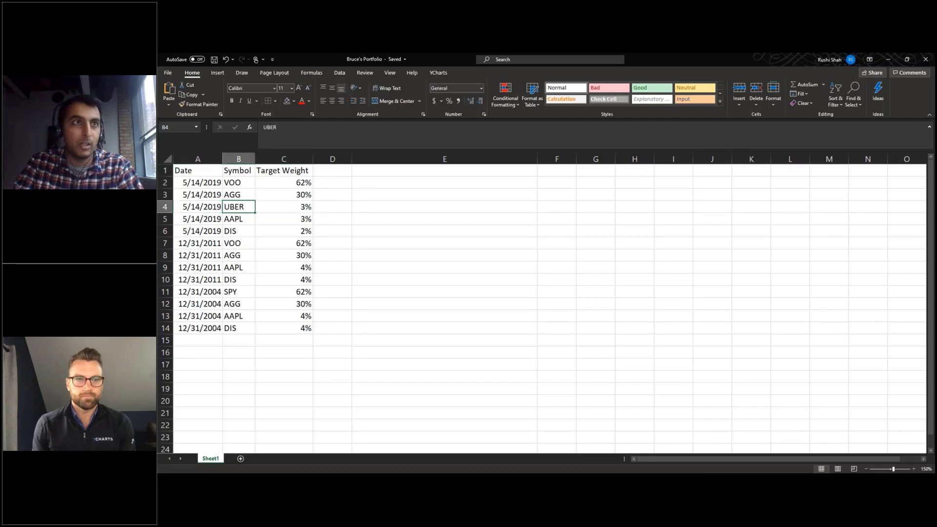
pyautogui.press('Right')
pyautogui.press('Left')
pyautogui.press('Left')
pyautogui.press('Down')
pyautogui.press('Down')
pyautogui.press('Down')
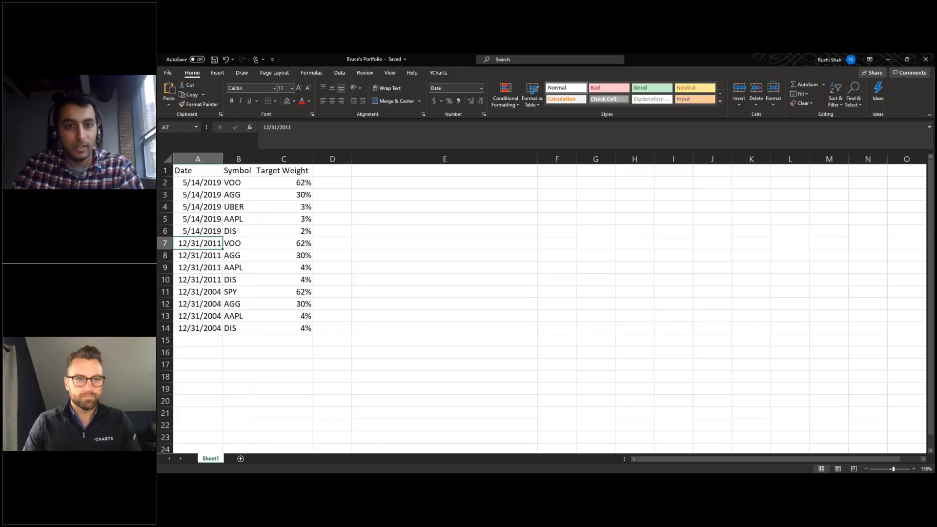
pyautogui.press('Down')
pyautogui.press('Up')
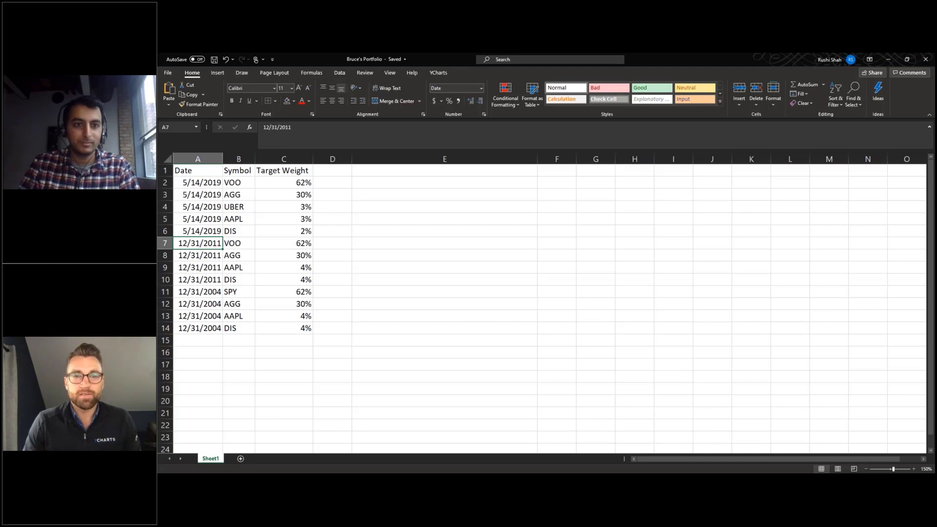
pyautogui.press('Up')
pyautogui.press('Up')
pyautogui.press('Up')
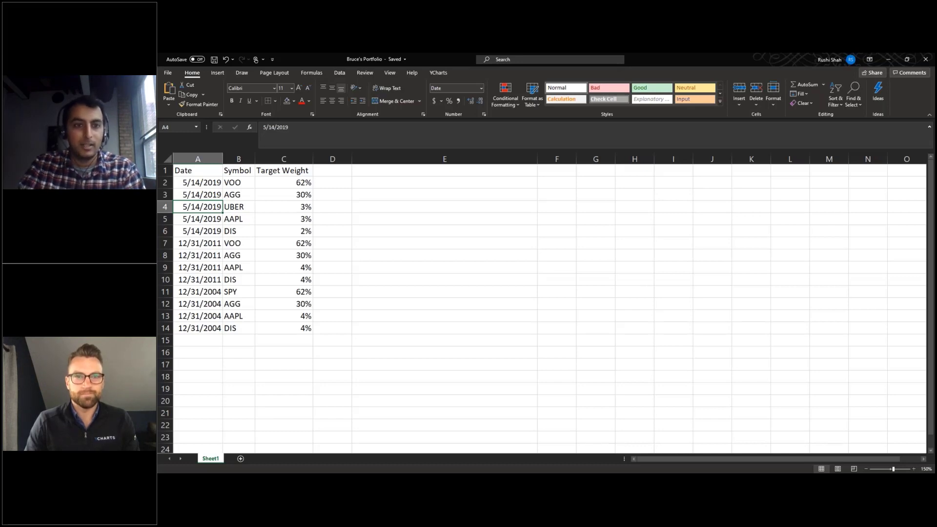
pyautogui.press('Down')
pyautogui.press('Down')
pyautogui.press('Down')
pyautogui.press('Right')
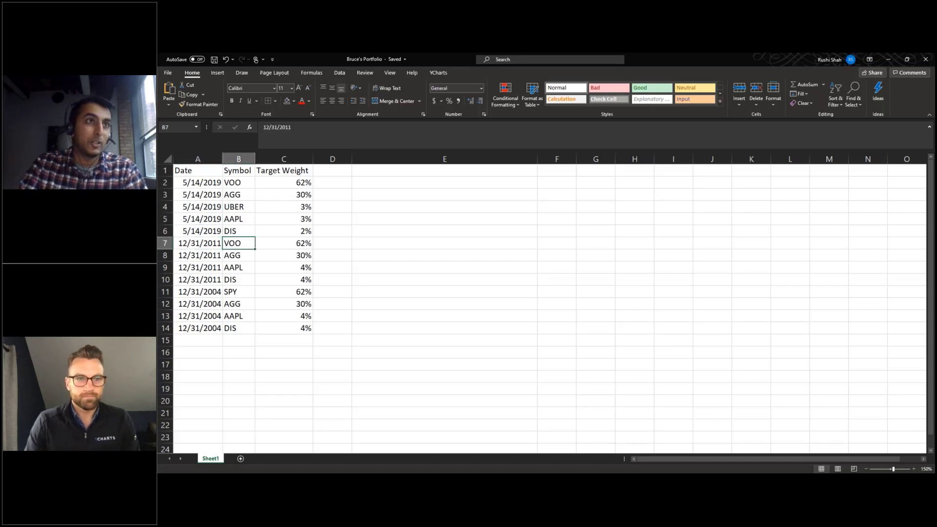
pyautogui.press('Up')
pyautogui.press('Up')
pyautogui.press('Down')
pyautogui.press('Left')
pyautogui.press('Down')
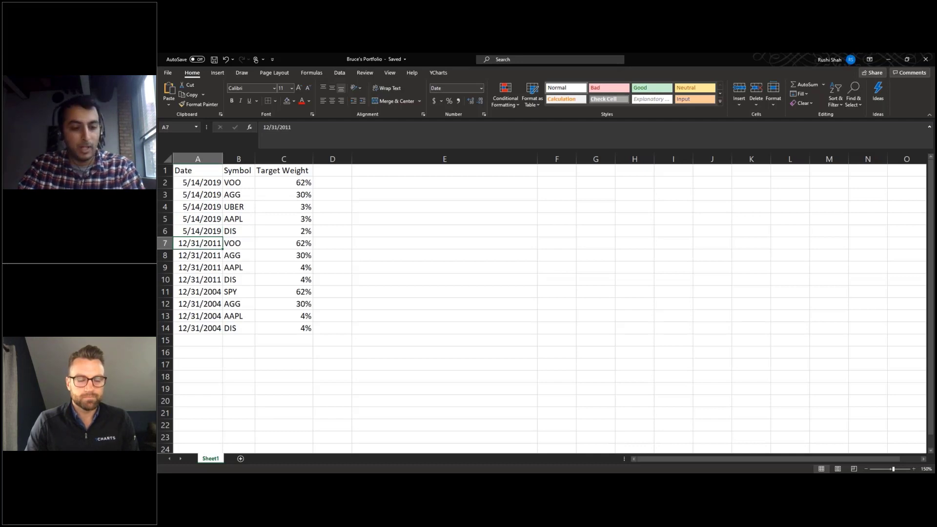
pyautogui.hotkey('shift', 'Down')
pyautogui.hotkey('shift', 'Down')
pyautogui.hotkey('shift', 'Down')
pyautogui.hotkey('shift', 'Right')
pyautogui.hotkey('shift', 'Right')
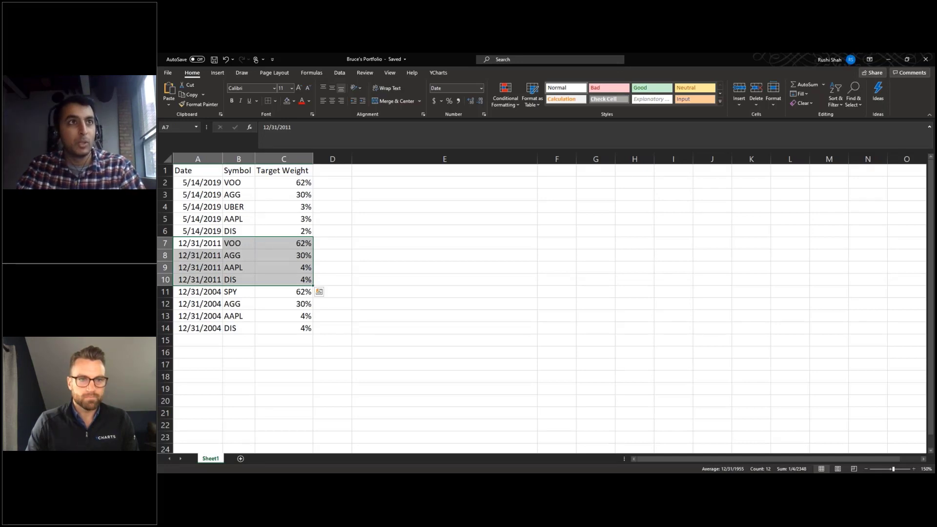
pyautogui.press('Up')
pyautogui.hotkey('shift', 'Right')
pyautogui.hotkey('shift', 'Right')
pyautogui.hotkey('shift', 'Up')
pyautogui.hotkey('shift', 'Up')
pyautogui.hotkey('shift', 'Up')
pyautogui.hotkey('shift', 'Up')
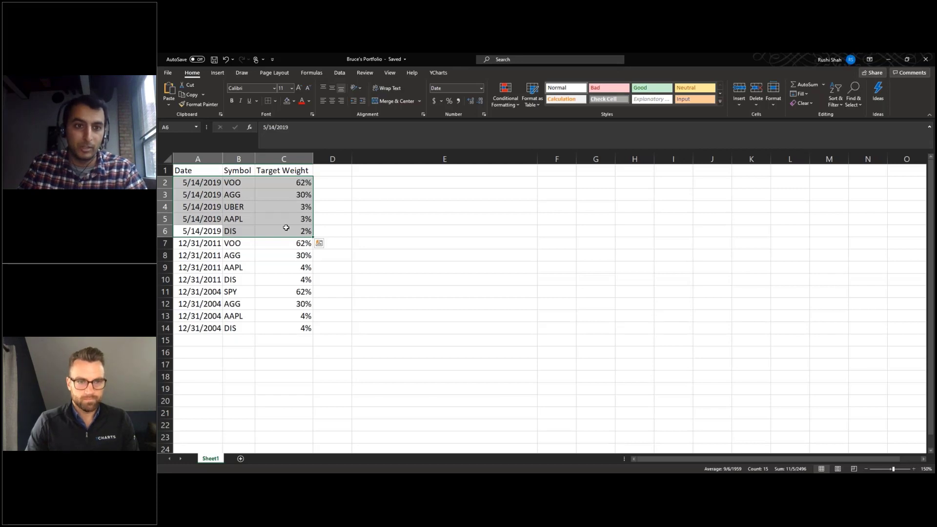
pyautogui.press('Down')
pyautogui.press('Down')
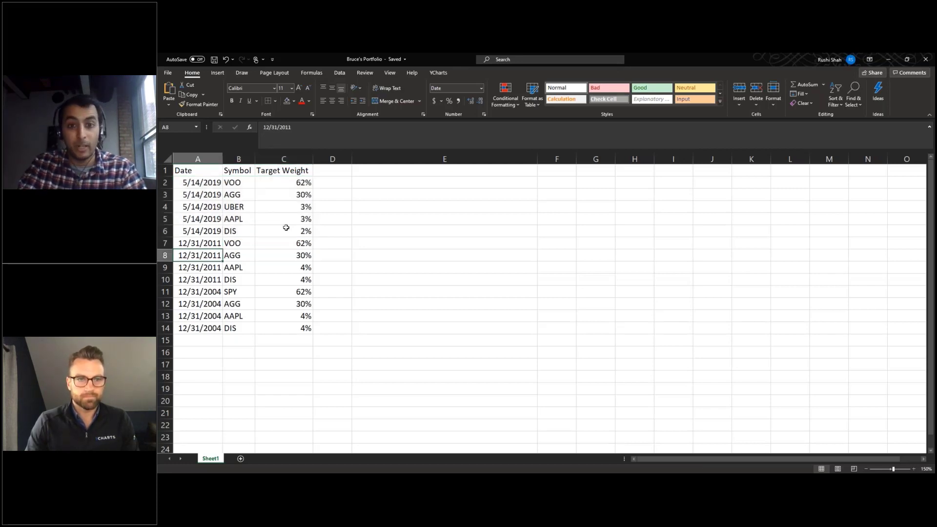
pyautogui.press('Right')
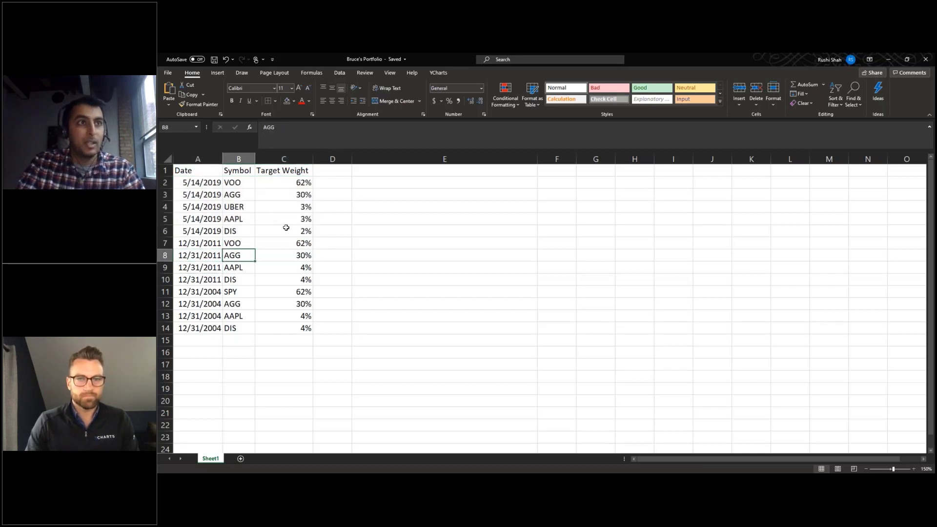
pyautogui.press('Down')
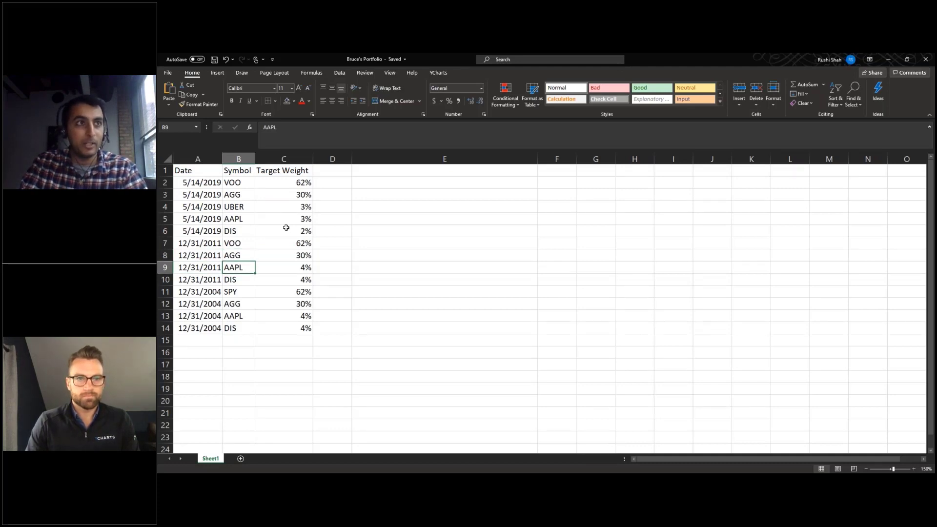
pyautogui.press('Up')
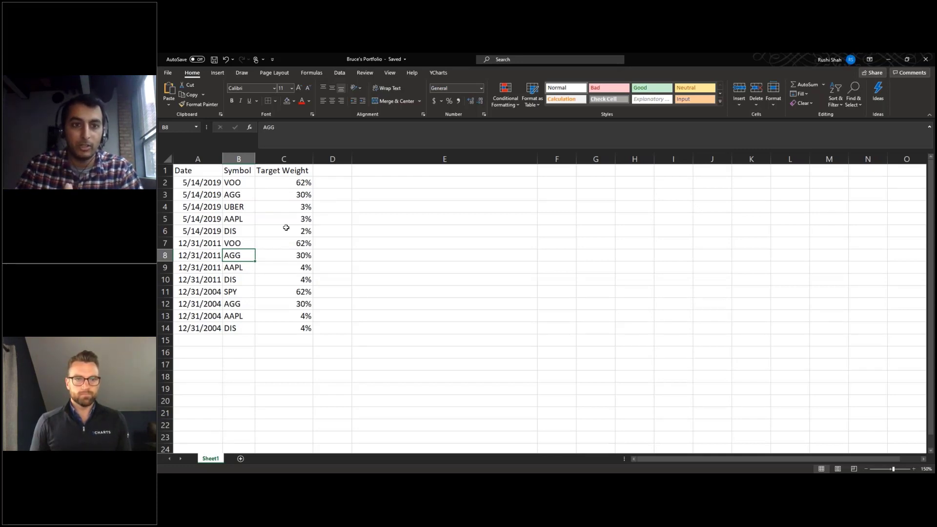
pyautogui.press('Up')
pyautogui.press('Up')
pyautogui.press('Up')
pyautogui.press('Up')
pyautogui.press('Up')
pyautogui.press('Up')
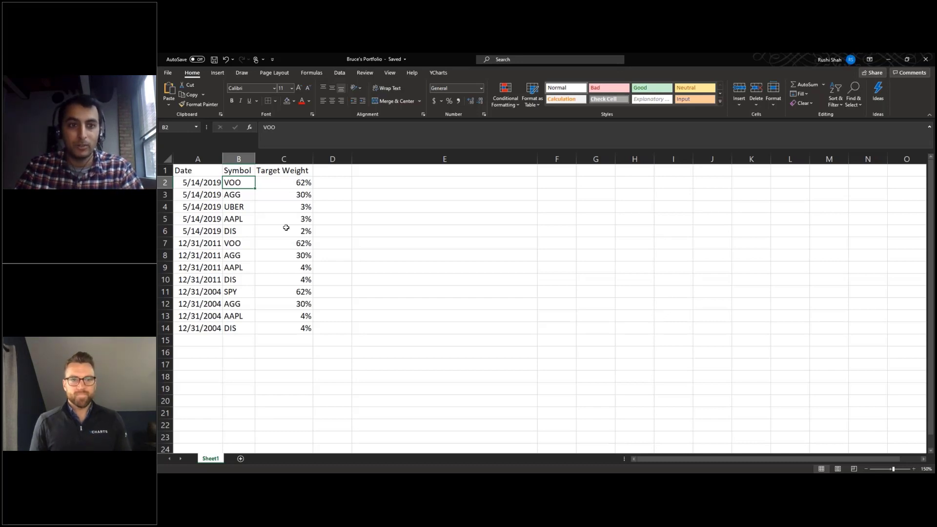
pyautogui.press('Down')
pyautogui.press('Down')
pyautogui.press('Down')
pyautogui.press('Down')
pyautogui.press('Down')
pyautogui.press('Down')
pyautogui.press('Down')
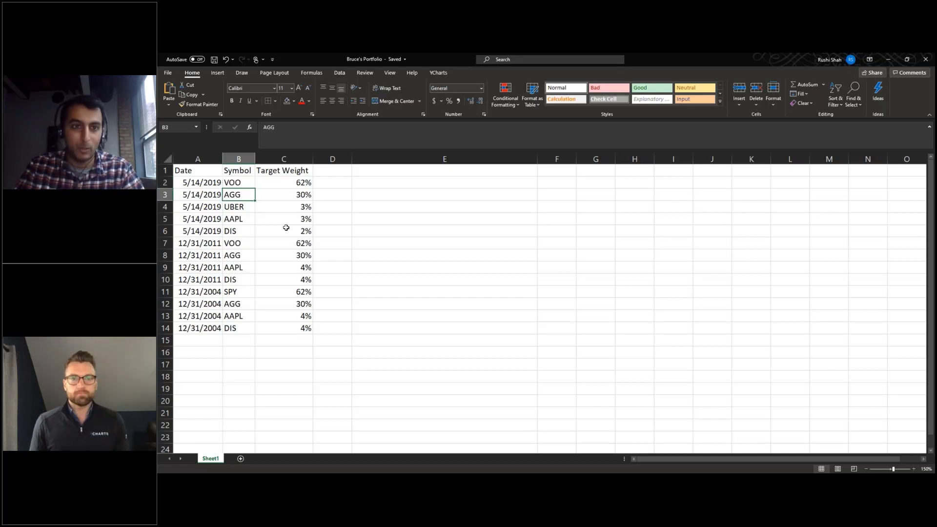
pyautogui.press('Left')
pyautogui.press('Down')
pyautogui.press('Down')
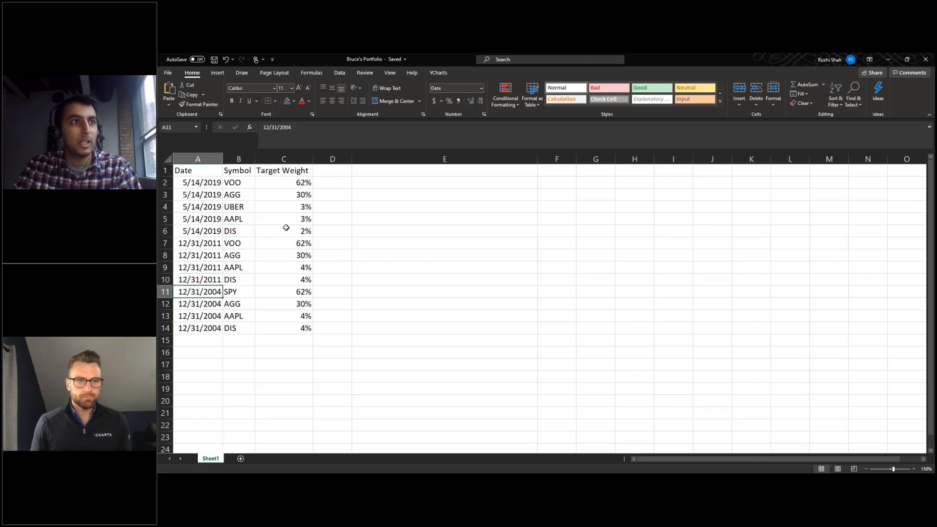
pyautogui.hotkey('shift', 'Right')
pyautogui.hotkey('shift', 'Right')
pyautogui.hotkey('shift', 'Down')
pyautogui.hotkey('shift', 'Down')
pyautogui.hotkey('shift', 'Down')
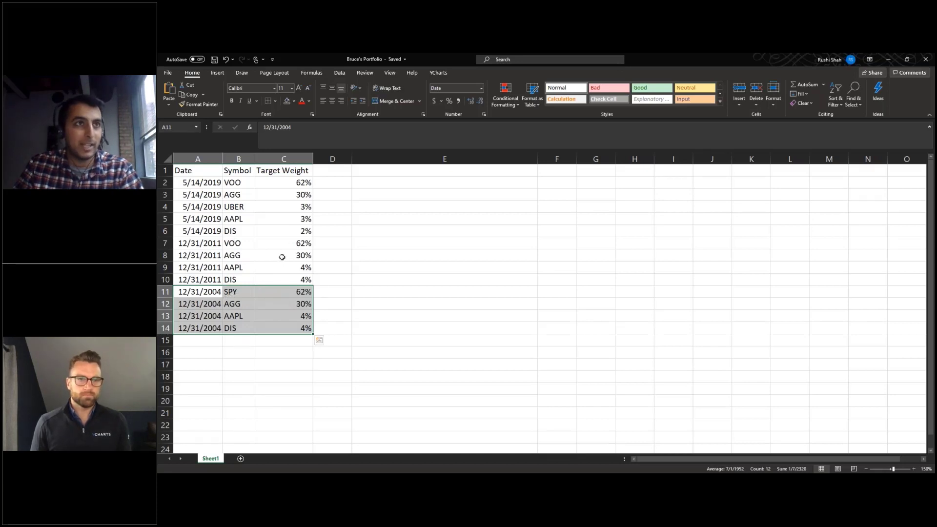
pyautogui.click(242, 293)
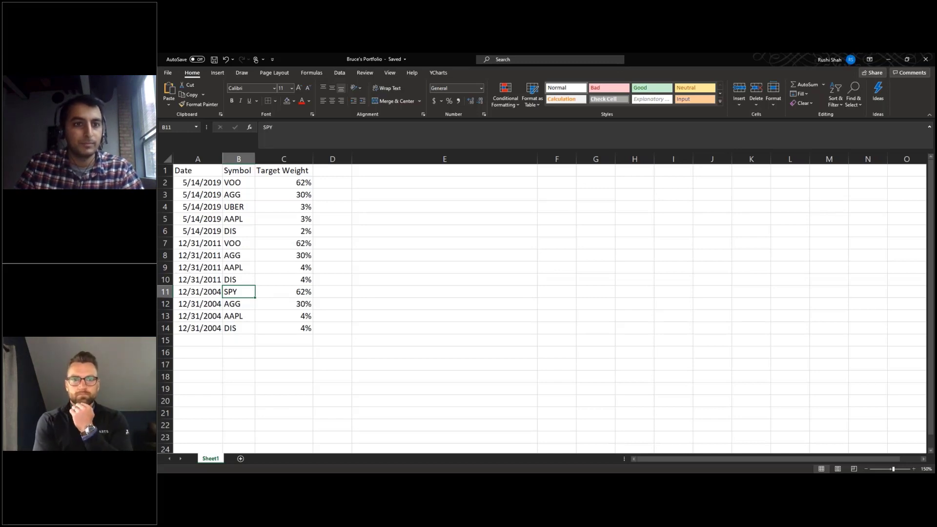
# Step: Return to Chrome and show the Bruce's Retirement Portfolio quote page in YCharts
pyautogui.click(284, 442)
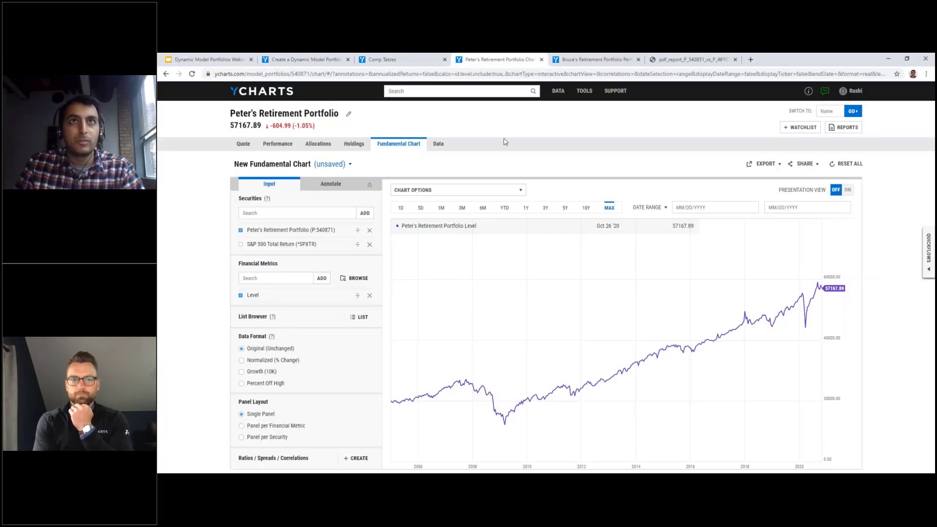
pyautogui.click(586, 59)
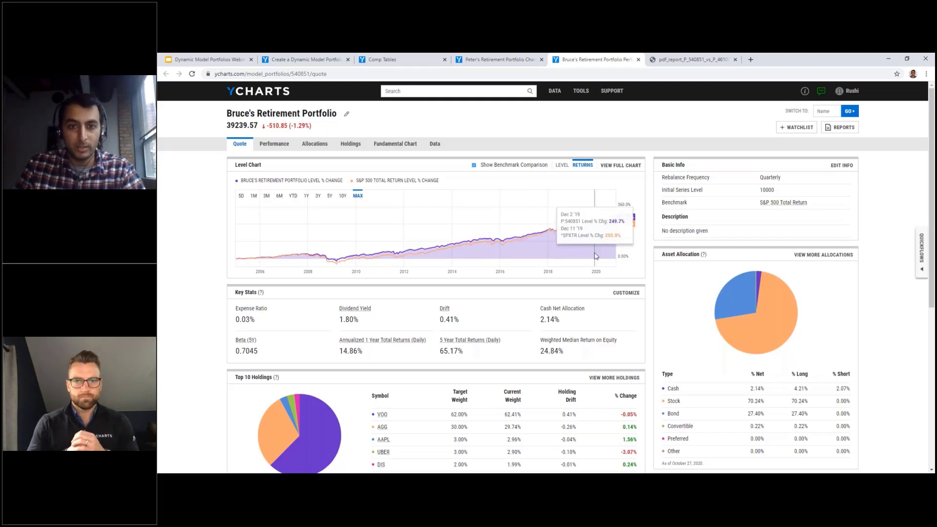
# Step: Browse the Generate Report types, then view the 'Bruce's Retirement Portfolio vs. 70/30 Annual Comparison' PDF
pyautogui.click(845, 128)
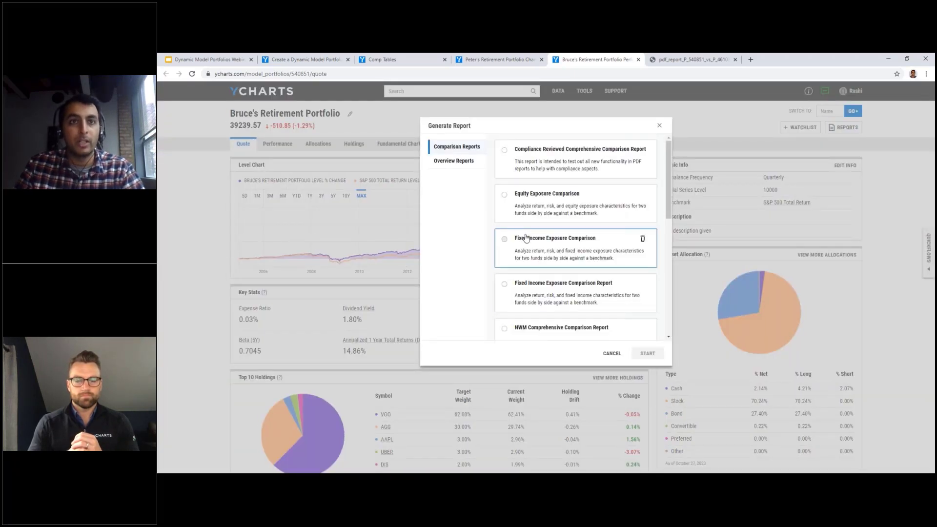
pyautogui.scroll(-6, 526, 238)
pyautogui.scroll(6, 542, 237)
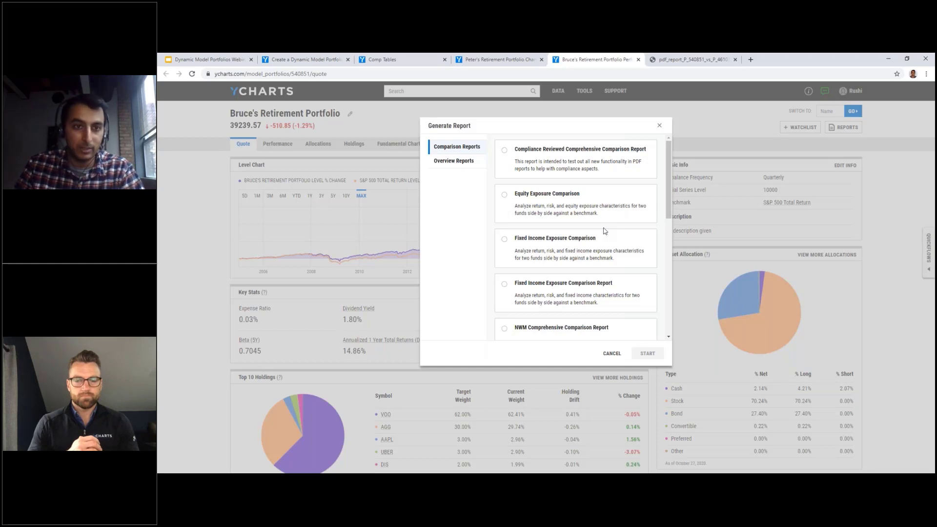
pyautogui.click(680, 61)
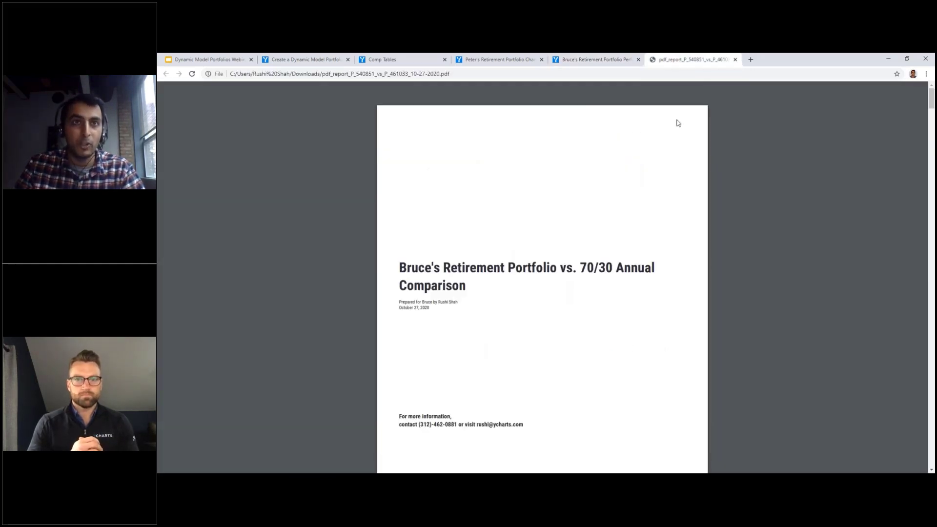
pyautogui.scroll(-5, 543, 288)
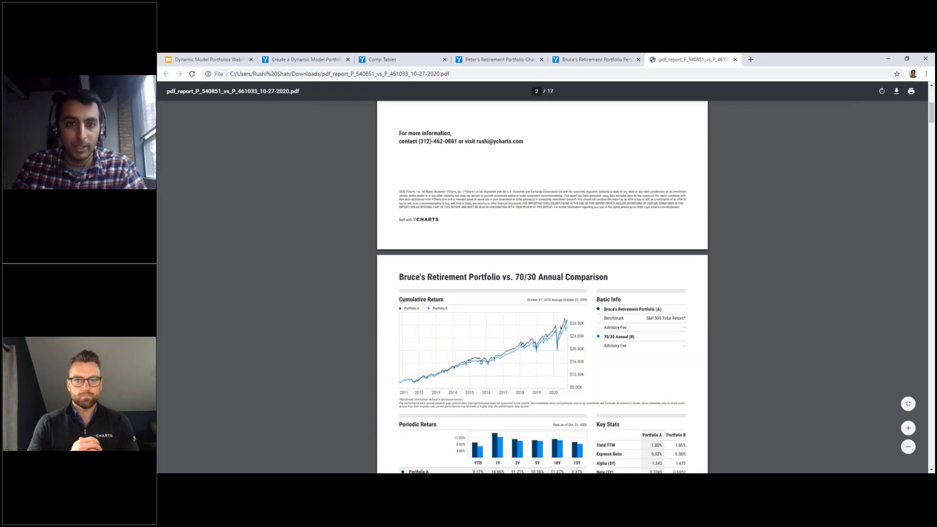
pyautogui.scroll(-2, 542, 288)
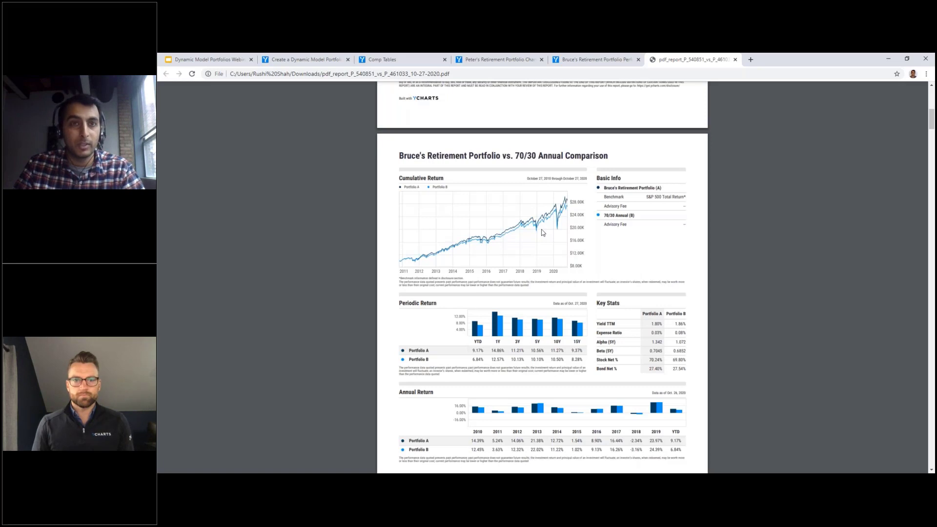
pyautogui.scroll(-2, 546, 235)
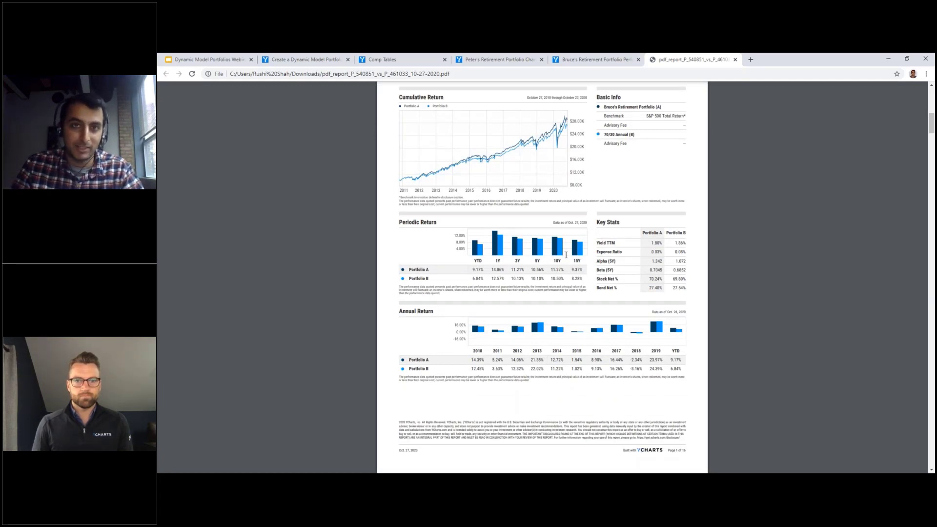
pyautogui.scroll(-5, 566, 255)
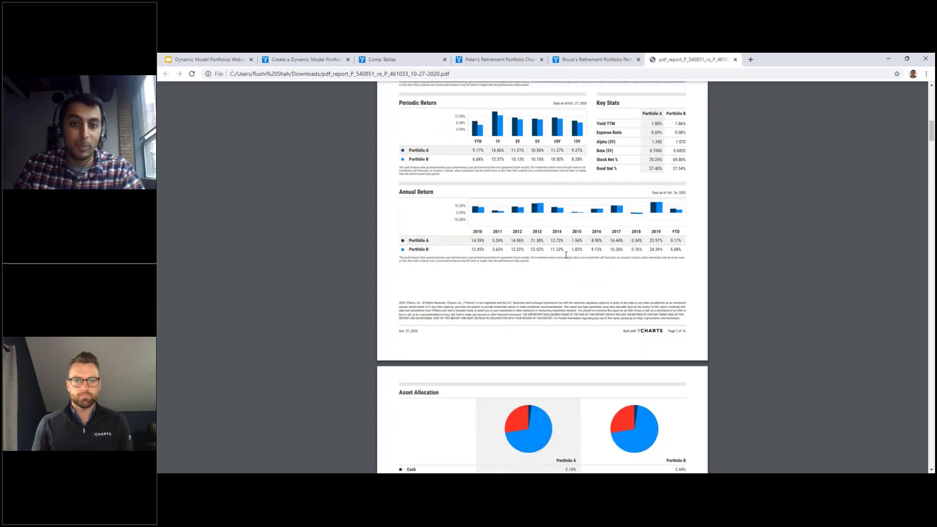
pyautogui.scroll(-2, 566, 255)
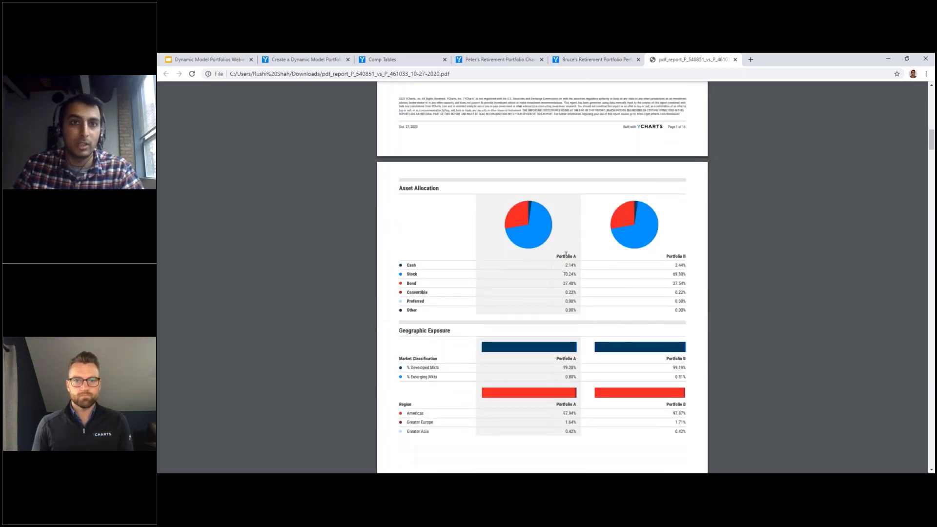
pyautogui.scroll(-1, 567, 255)
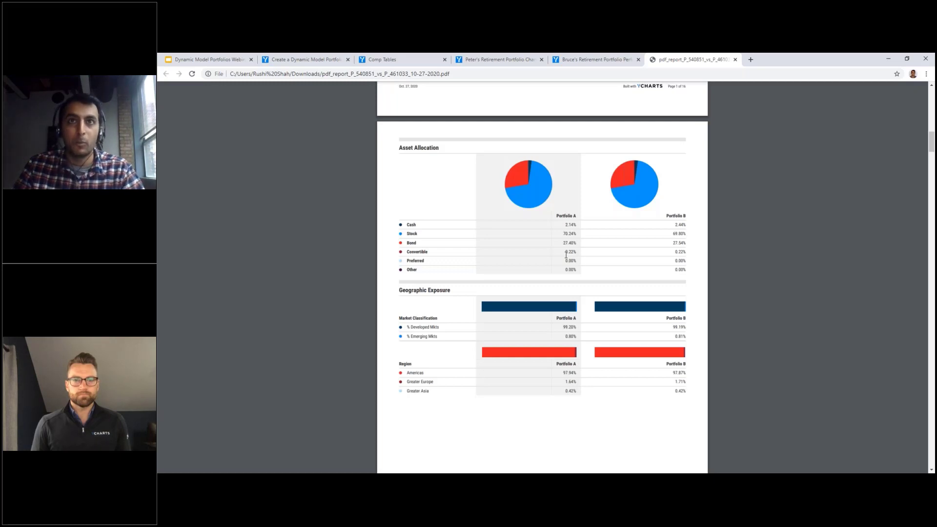
pyautogui.scroll(8, 585, 253)
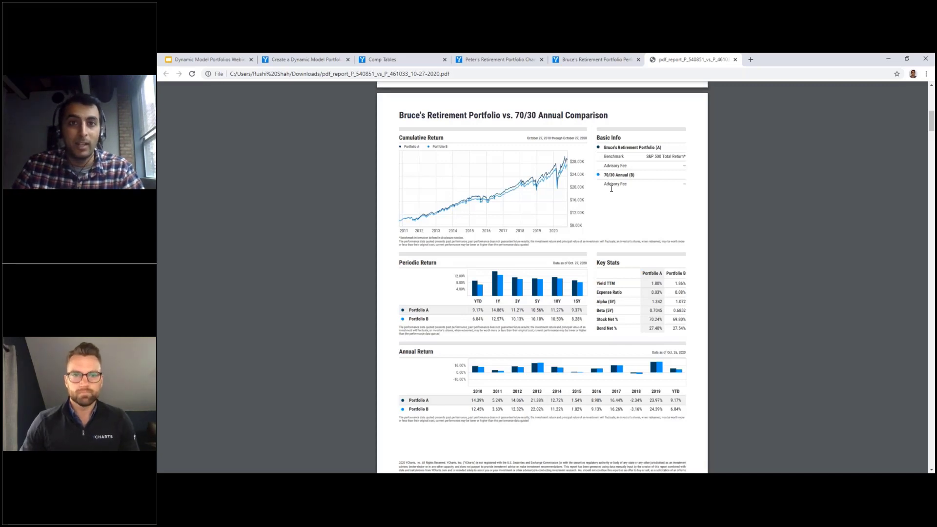
pyautogui.scroll(-10, 611, 189)
pyautogui.scroll(-8, 611, 196)
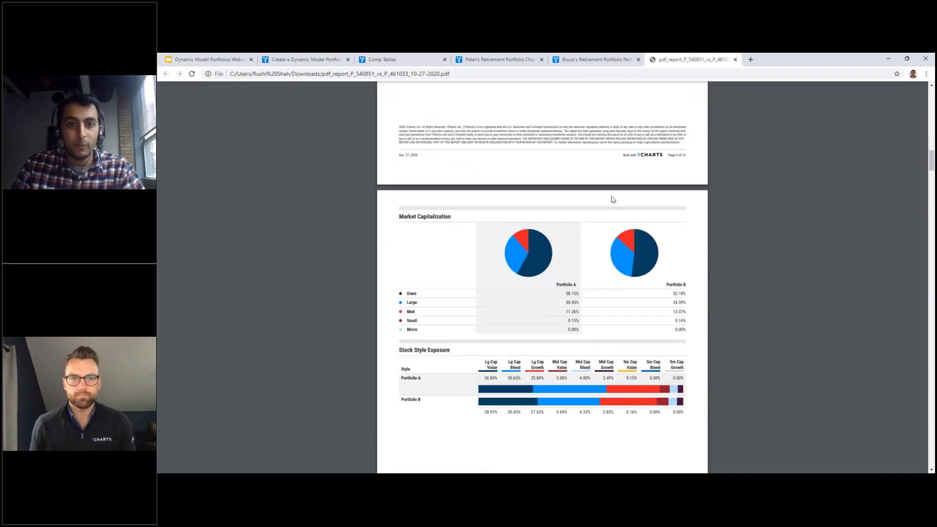
pyautogui.scroll(4, 611, 196)
pyautogui.scroll(3, 612, 199)
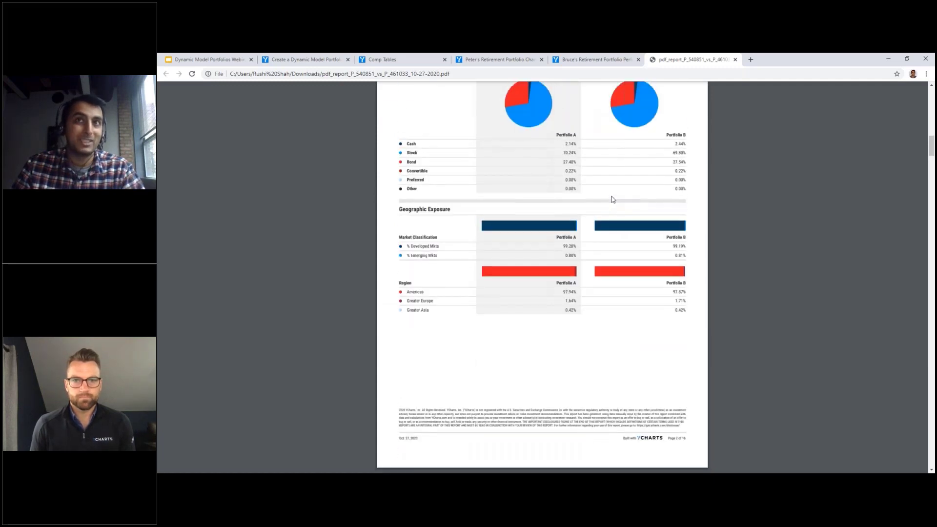
pyautogui.scroll(1, 612, 199)
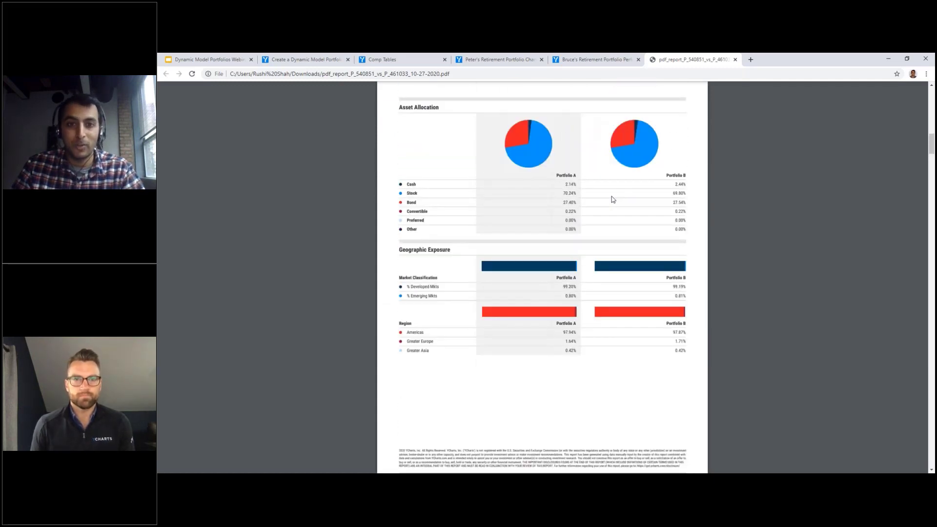
# Step: Go back to the Google Slides deck and advance to the 'When to Use Dynamic vs Static Model Portfolios' slide
pyautogui.click(602, 60)
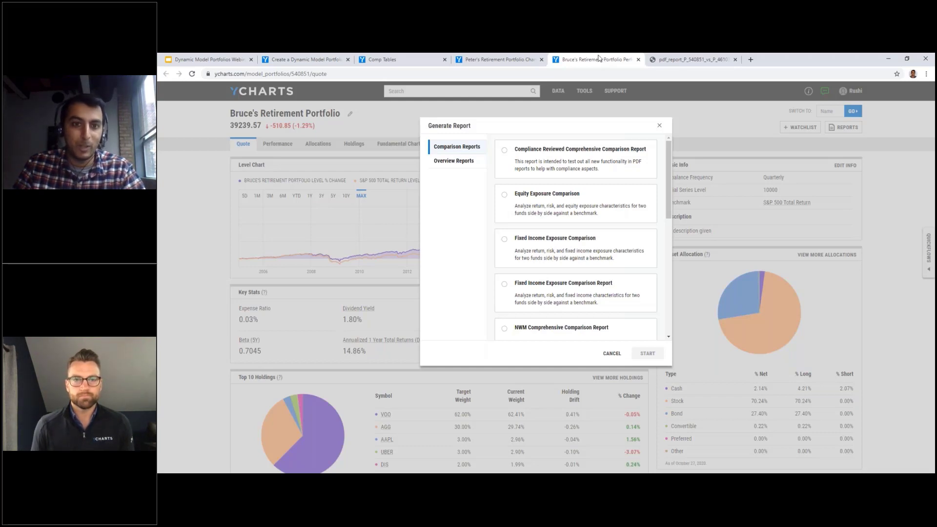
pyautogui.click(236, 59)
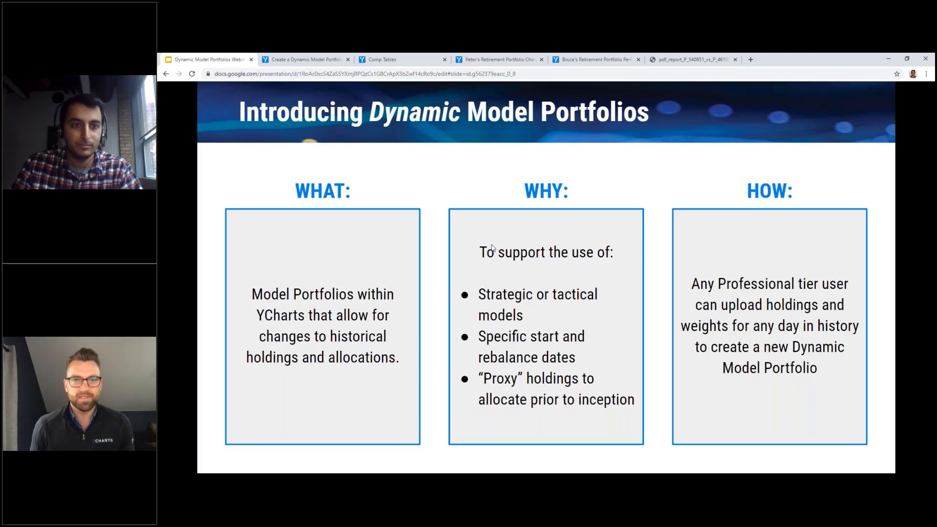
pyautogui.press('Right')
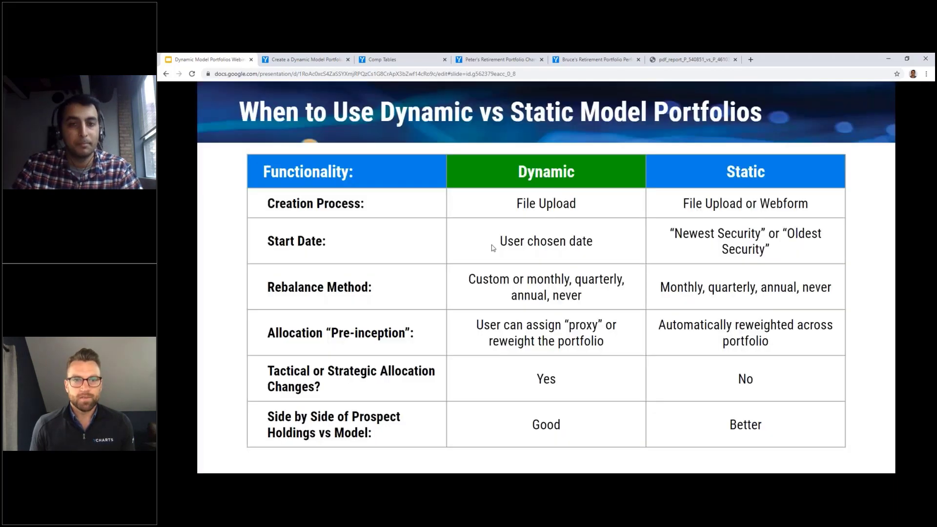